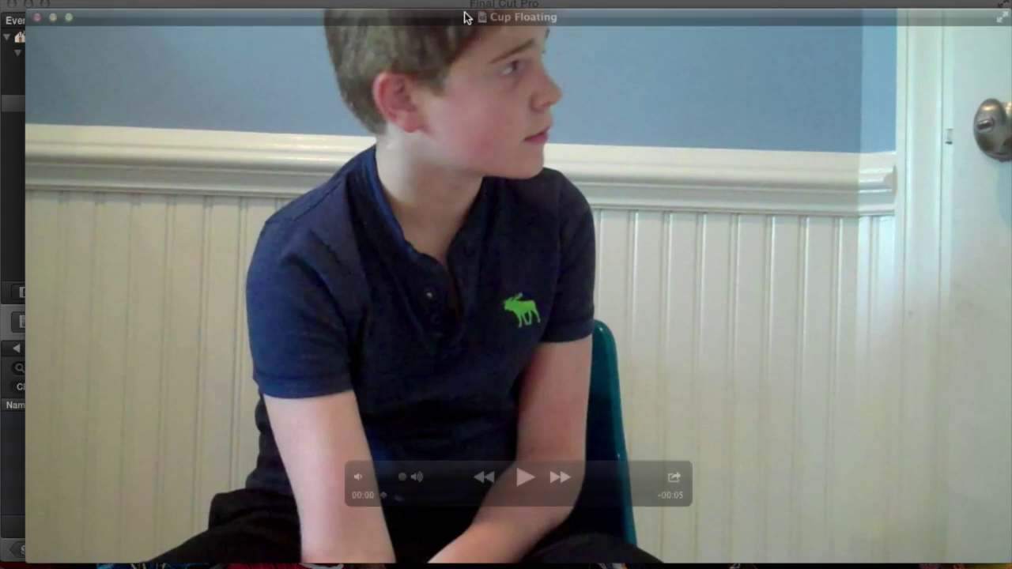
- Review the finished Cup Floating video in the player, then close it to return to Final Cut Pro
{"action": "left_click_drag", "start_coordinate": [465, 8], "coordinate": [485, 2]}
{"action": "left_click_drag", "start_coordinate": [418, 14], "coordinate": [386, 7]}
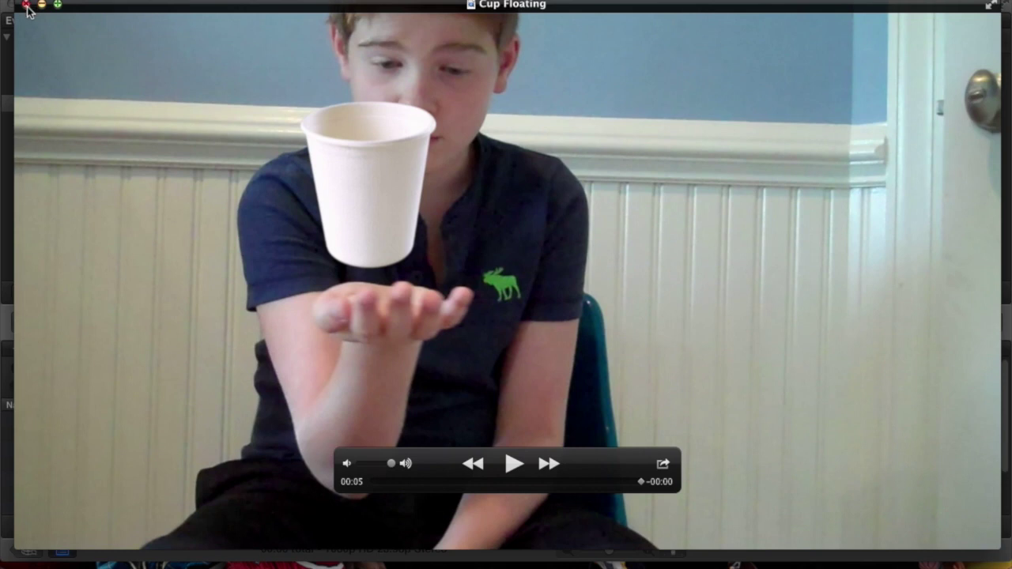
{"action": "left_click", "coordinate": [26, 6]}
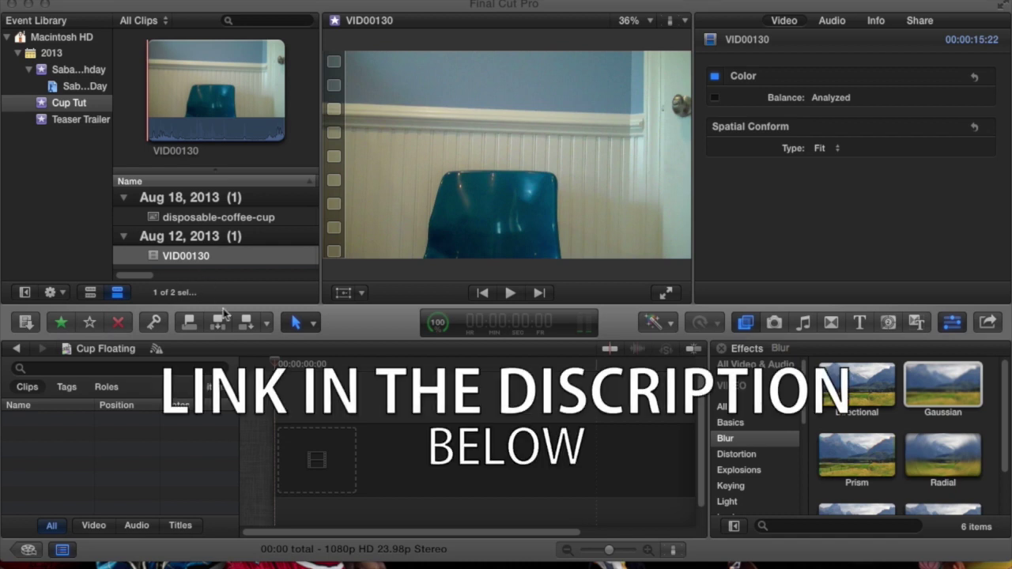
- Append the VID00130 clip from the Cup Tut event to the empty Cup Floating timeline
{"action": "left_click", "coordinate": [174, 256]}
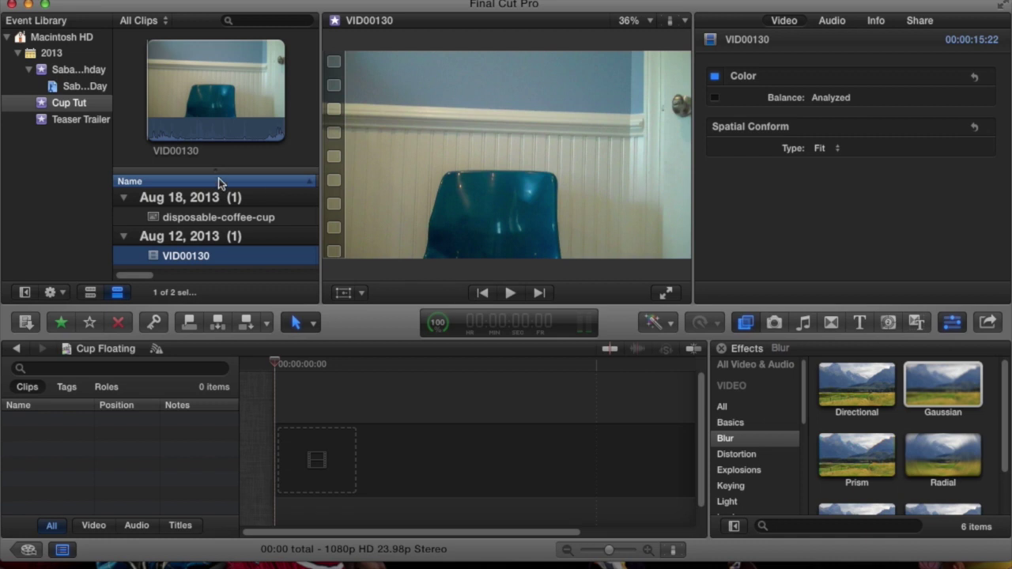
{"action": "left_click", "coordinate": [207, 221]}
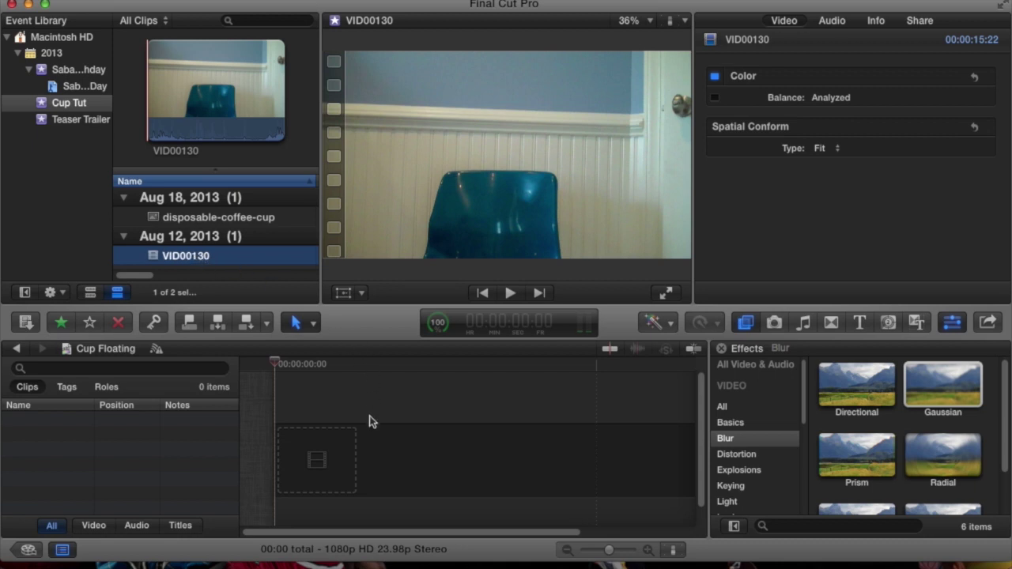
{"action": "key", "text": "e"}
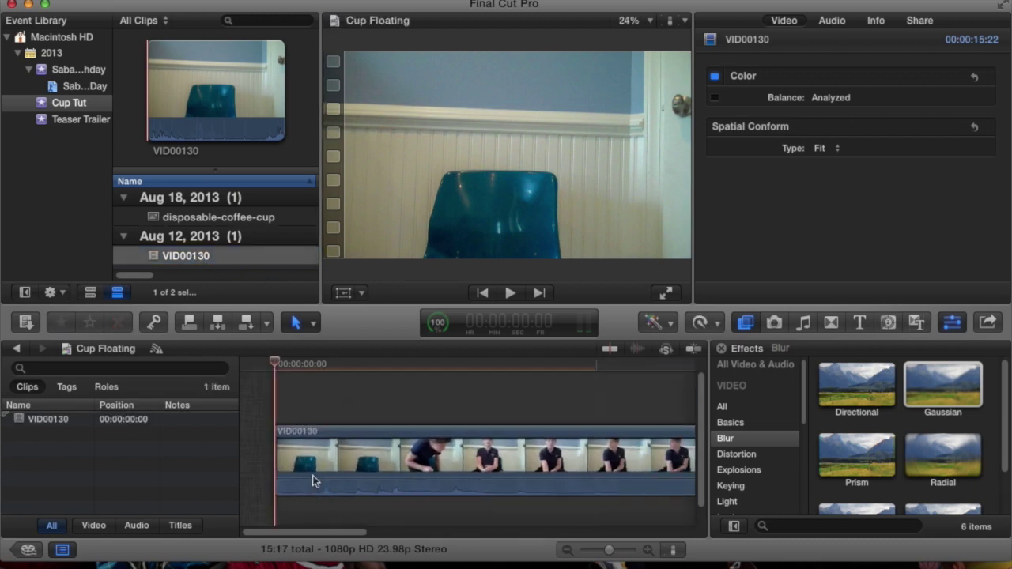
- Split the VID00130 timeline clip with the Blade tool at 00:00:04:14, just before the hand-raising action
{"action": "left_click", "coordinate": [311, 365]}
{"action": "left_click_drag", "start_coordinate": [312, 362], "coordinate": [550, 361]}
{"action": "scroll", "coordinate": [545, 389], "scroll_direction": "right", "scroll_amount": 3}
{"action": "left_click", "coordinate": [523, 367]}
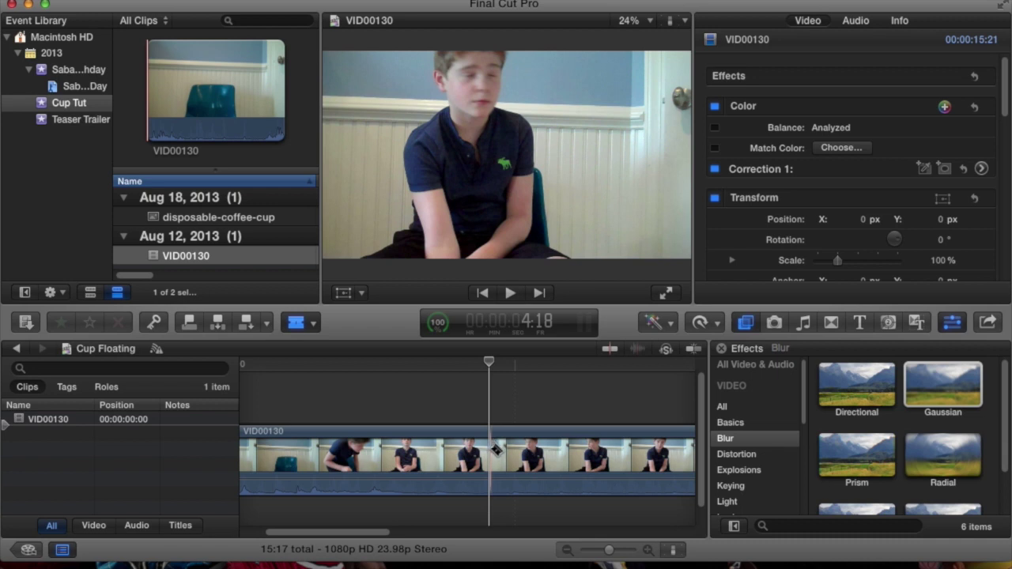
{"action": "left_click", "coordinate": [488, 449]}
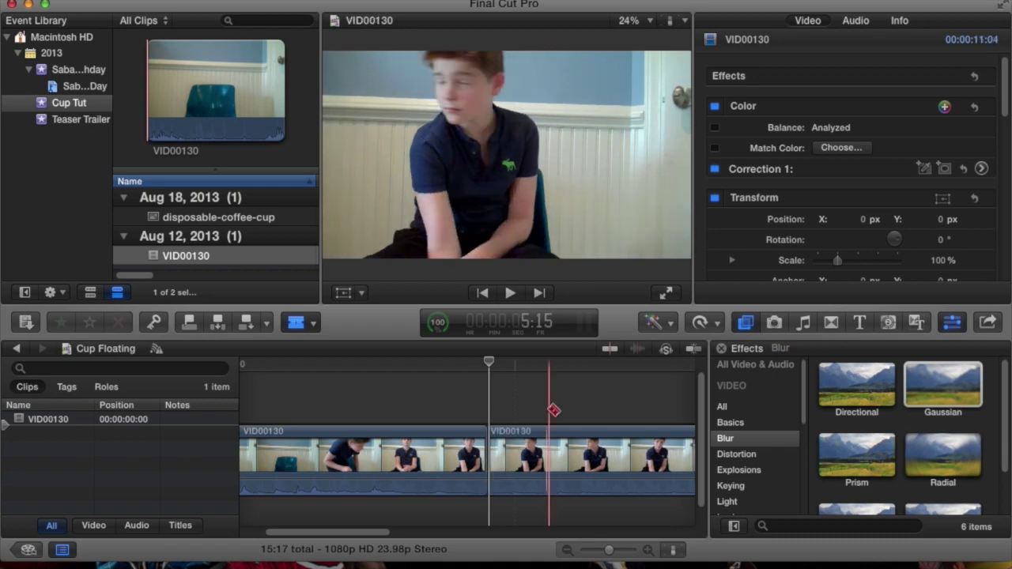
- Split the second VID00130 segment at about 00:00:12:05, near the end of the open-hand pose
{"action": "scroll", "coordinate": [554, 410], "scroll_direction": "right", "scroll_amount": 3}
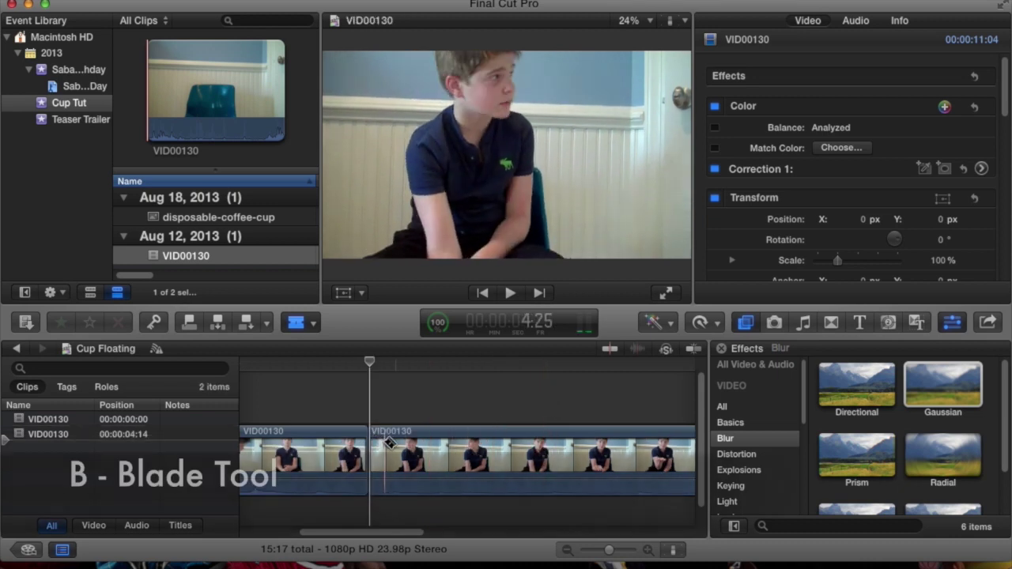
{"action": "scroll", "coordinate": [583, 447], "scroll_direction": "right", "scroll_amount": 2}
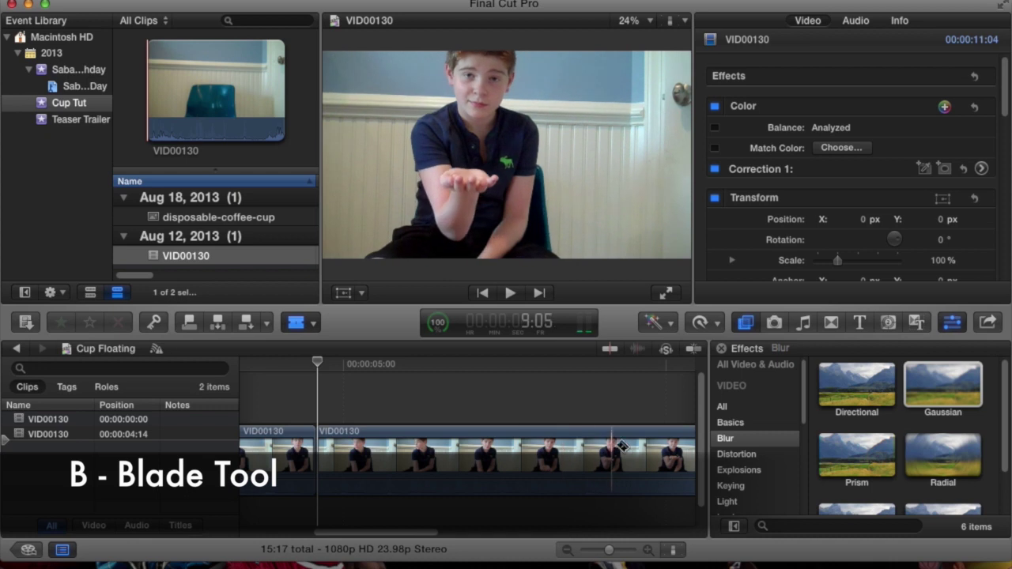
{"action": "scroll", "coordinate": [554, 449], "scroll_direction": "right", "scroll_amount": 3}
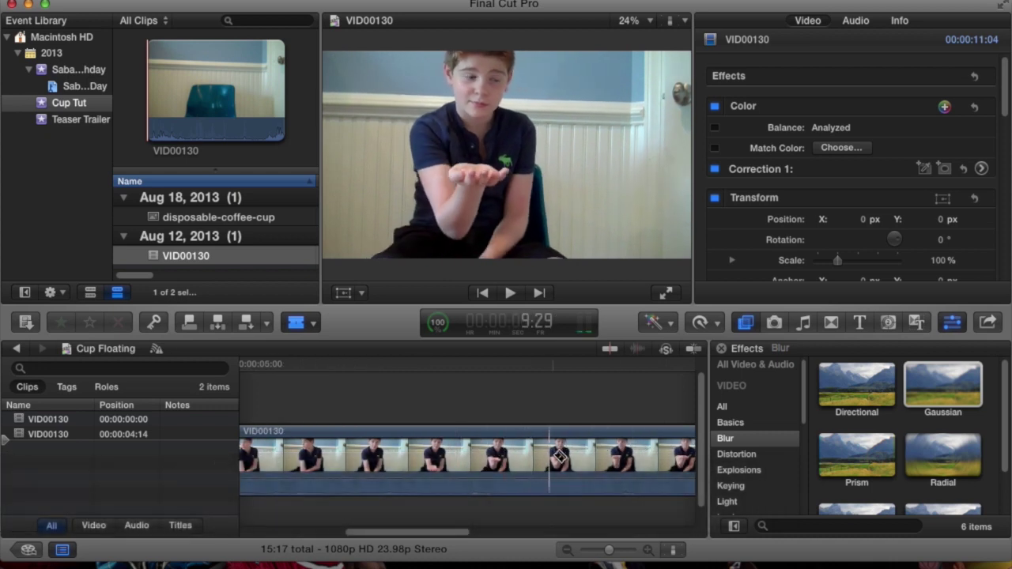
{"action": "scroll", "coordinate": [498, 455], "scroll_direction": "right", "scroll_amount": 2}
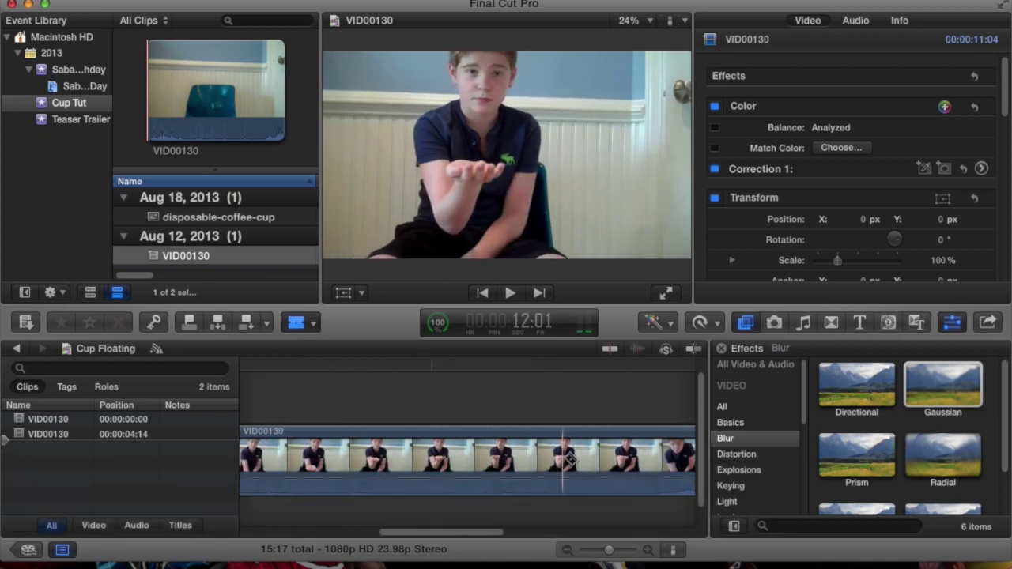
{"action": "left_click", "coordinate": [572, 458]}
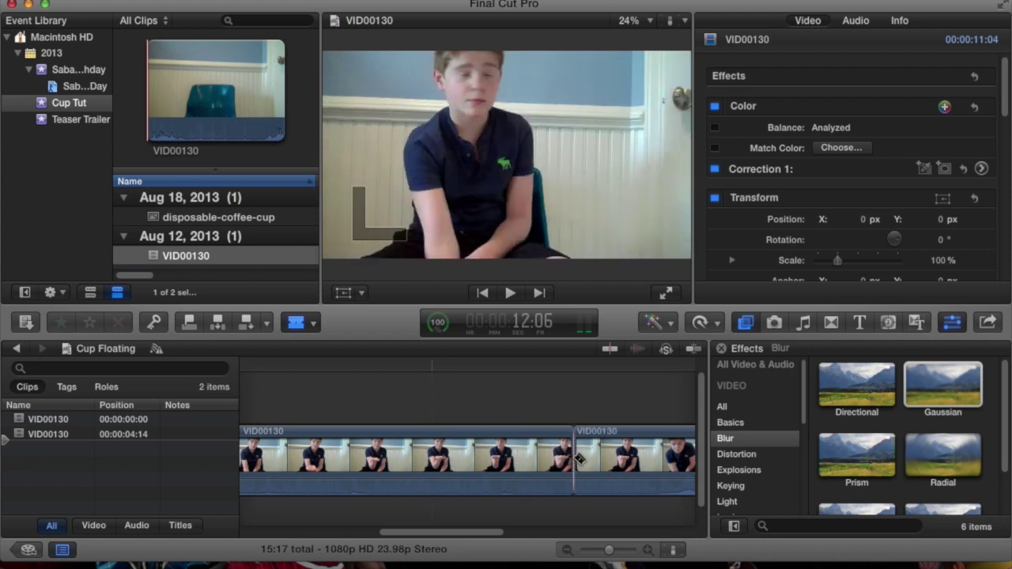
- Delete the last and first VID00130 segments from the timeline, keeping only the middle segment
{"action": "key", "text": "a"}
{"action": "left_click", "coordinate": [615, 461]}
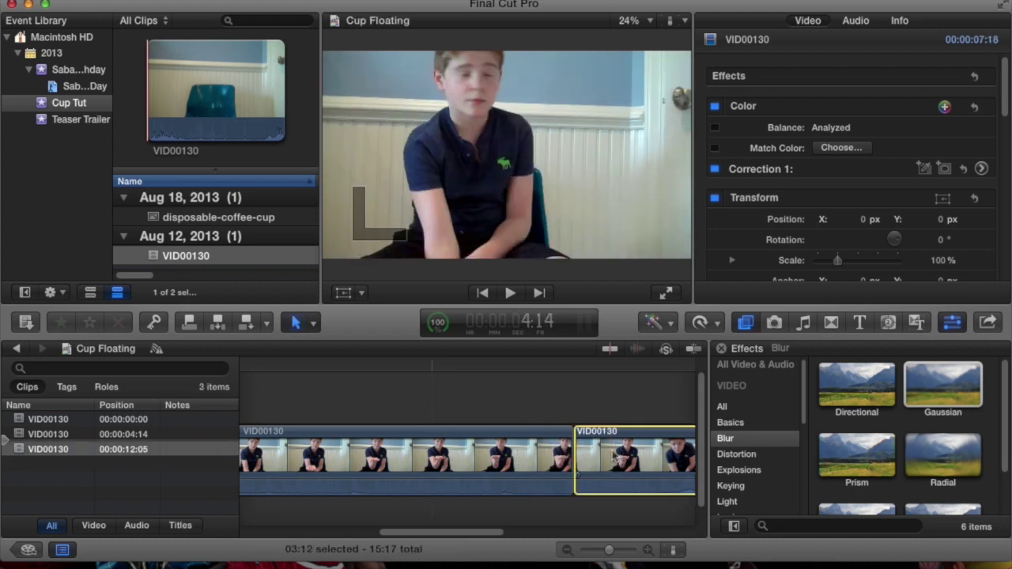
{"action": "key", "text": "Delete"}
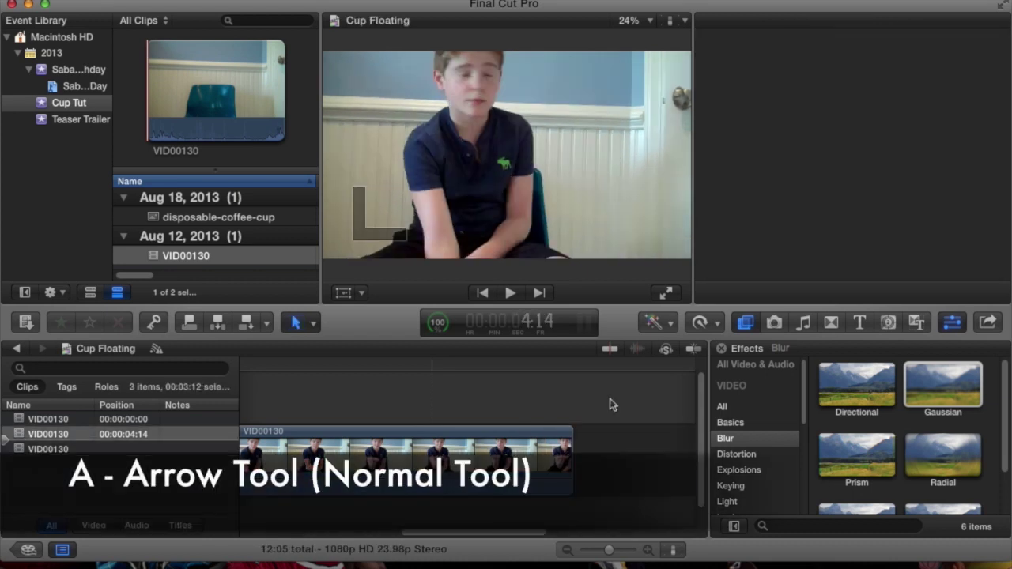
{"action": "left_click", "coordinate": [466, 459]}
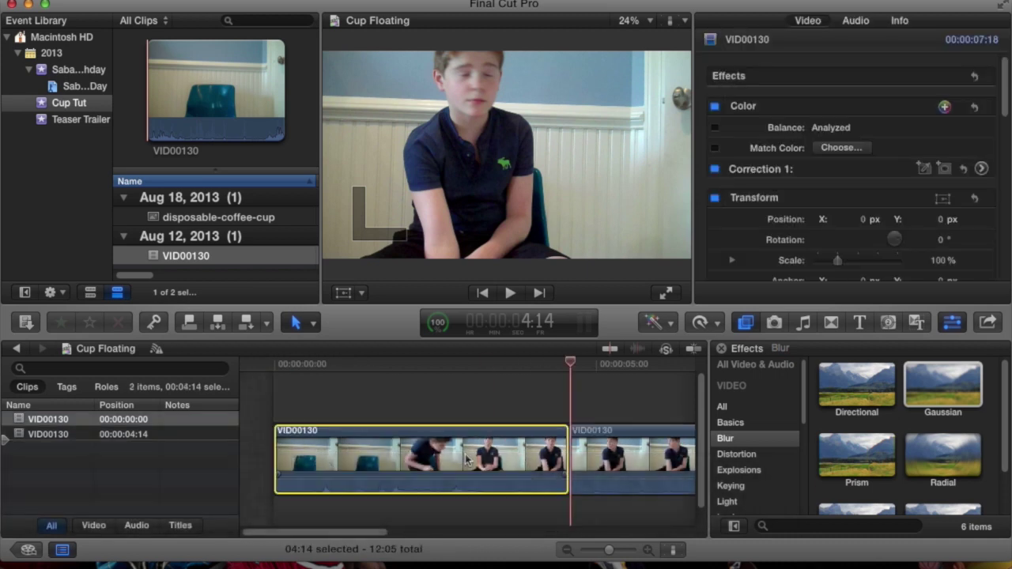
{"action": "key", "text": "Delete"}
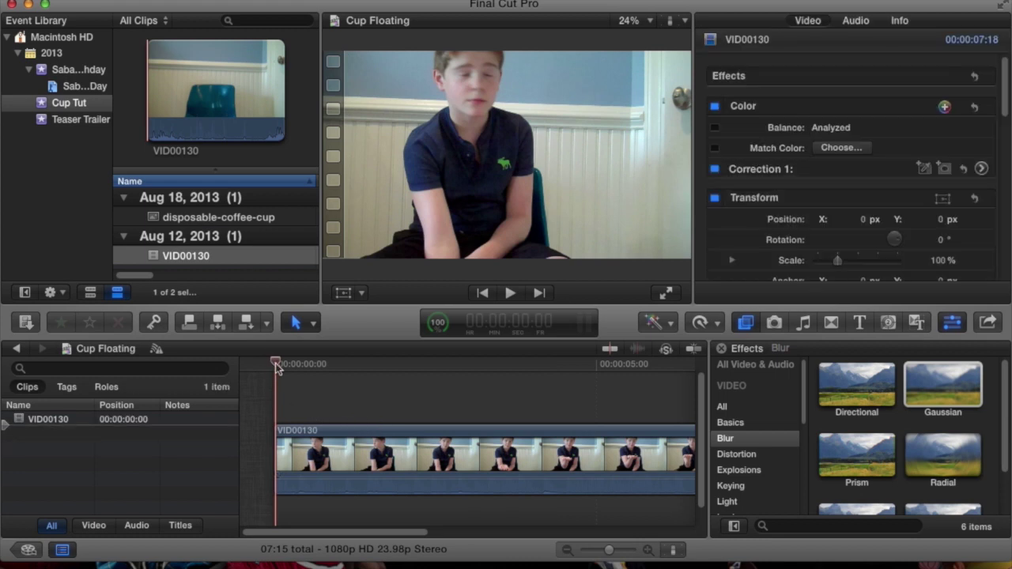
- Connect the disposable-coffee-cup image above the VID00130 clip at 00:00:02:23
{"action": "left_click_drag", "start_coordinate": [276, 363], "coordinate": [466, 378]}
{"action": "left_click", "coordinate": [154, 218]}
{"action": "left_click_drag", "start_coordinate": [155, 219], "coordinate": [470, 386]}
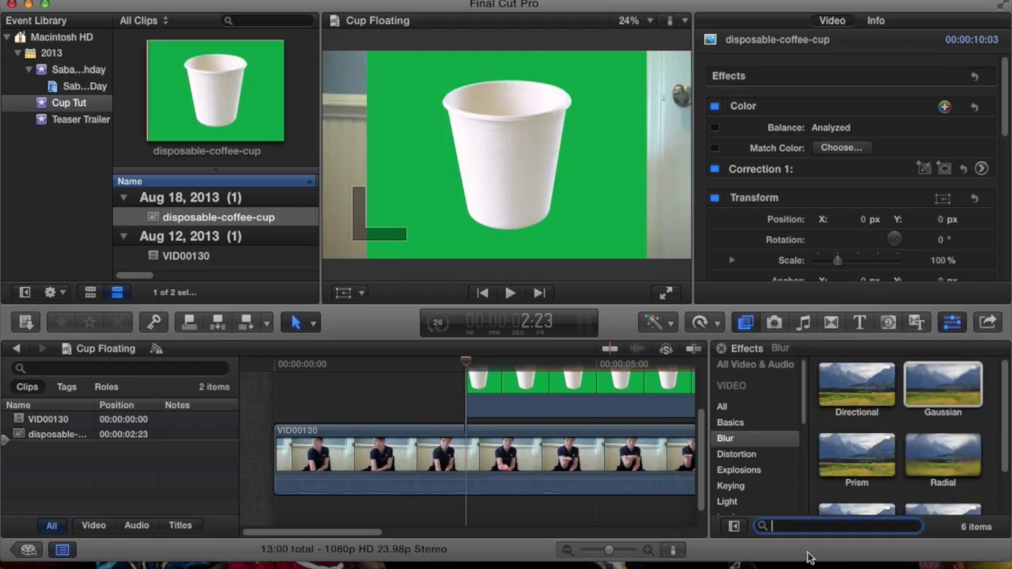
- Search all video and audio effects for "key" and apply the Keyer effect to the disposable-coffee-cup clip
{"action": "type", "text": "keyer"}
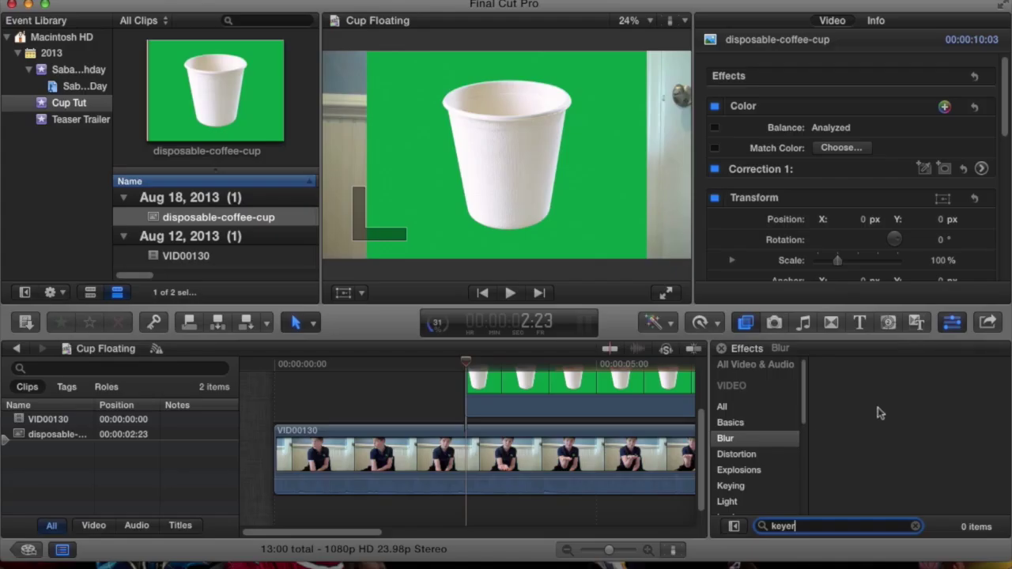
{"action": "key", "text": "BackSpace"}
{"action": "left_click", "coordinate": [734, 368]}
{"action": "left_click", "coordinate": [730, 422]}
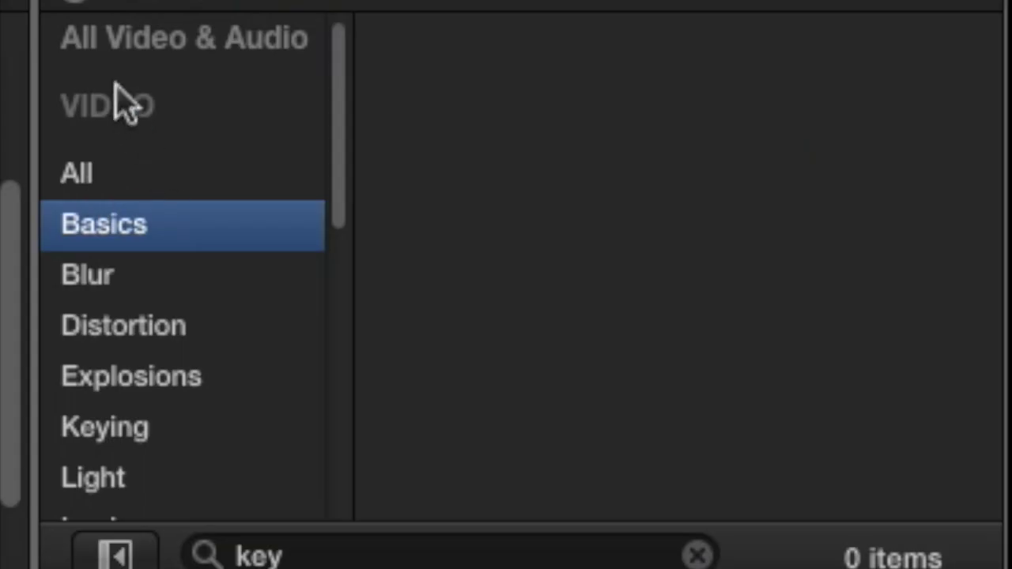
{"action": "left_click", "coordinate": [115, 48]}
{"action": "left_click", "coordinate": [510, 131]}
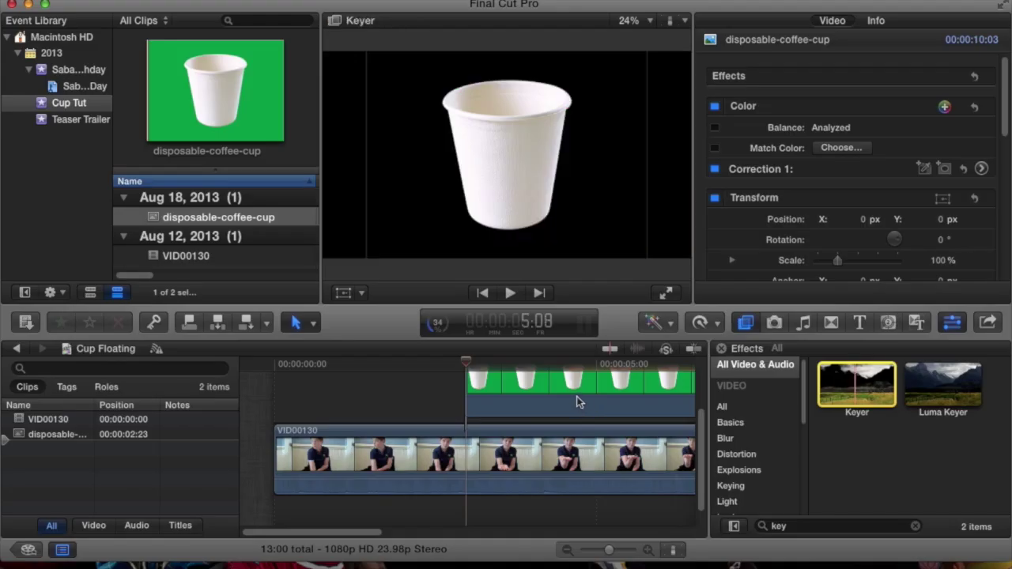
{"action": "left_click_drag", "start_coordinate": [858, 389], "coordinate": [575, 401]}
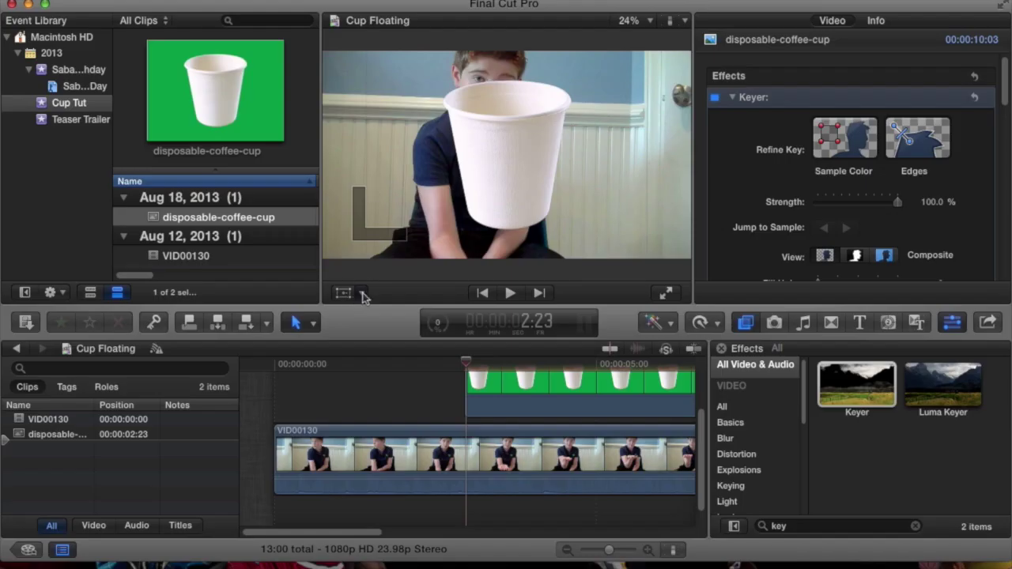
- Trim a little off both side edges of the cup image with the Crop tool and apply the crop
{"action": "left_click", "coordinate": [362, 294]}
{"action": "left_click", "coordinate": [379, 334]}
{"action": "left_click", "coordinate": [450, 266]}
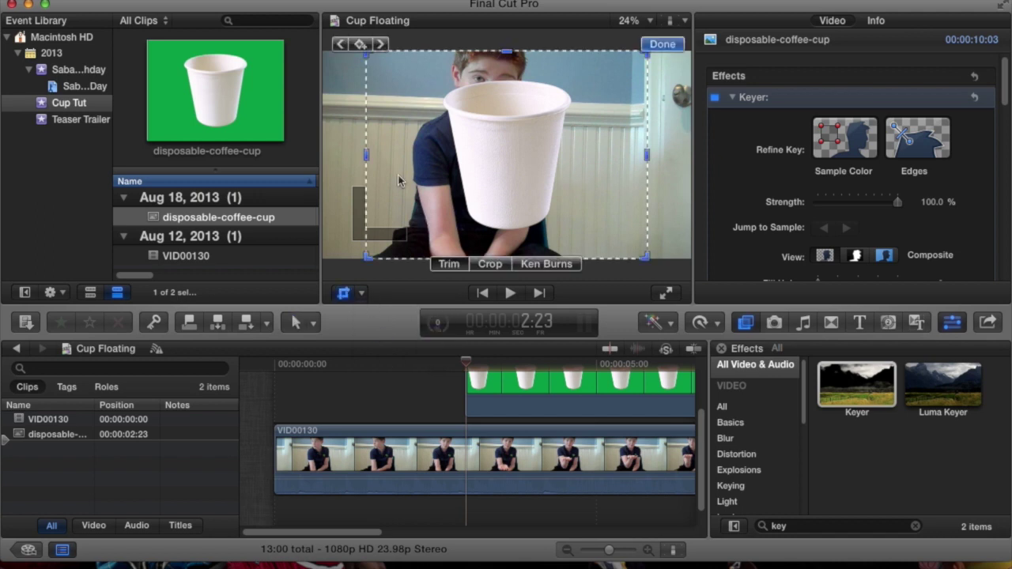
{"action": "left_click_drag", "start_coordinate": [366, 161], "coordinate": [385, 162]}
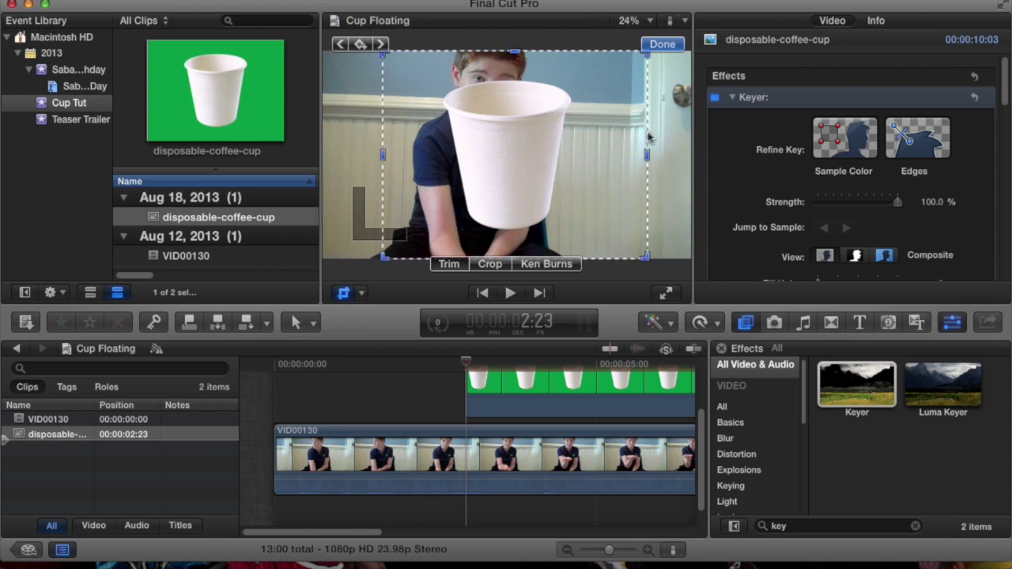
{"action": "left_click_drag", "start_coordinate": [647, 156], "coordinate": [623, 155]}
{"action": "left_click", "coordinate": [646, 45]}
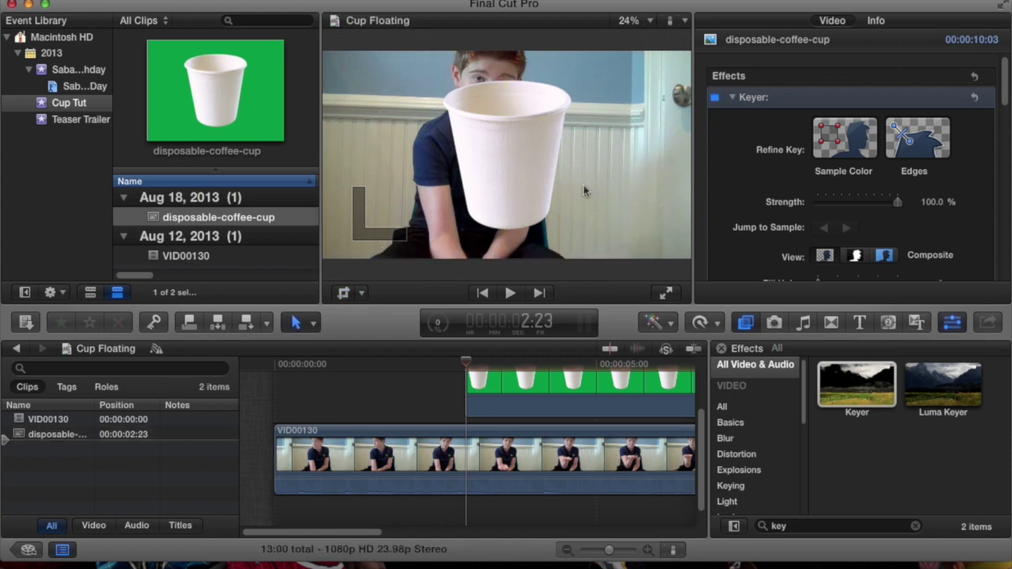
{"action": "left_click", "coordinate": [469, 365]}
{"action": "scroll", "coordinate": [857, 160], "scroll_direction": "down", "scroll_amount": 4}
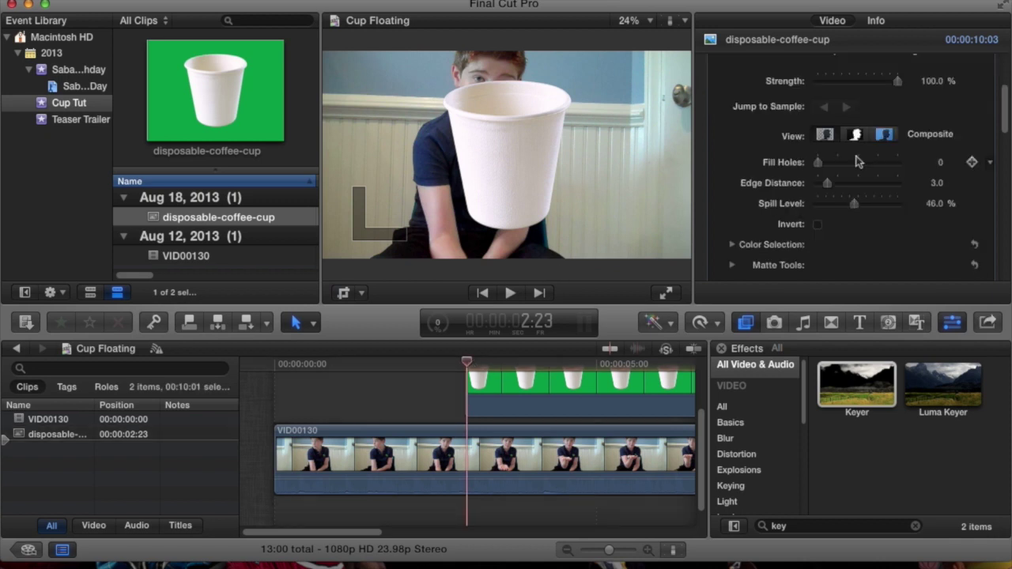
{"action": "scroll", "coordinate": [857, 163], "scroll_direction": "up", "scroll_amount": 4}
{"action": "scroll", "coordinate": [818, 223], "scroll_direction": "up", "scroll_amount": 1}
{"action": "scroll", "coordinate": [818, 226], "scroll_direction": "up", "scroll_amount": 3}
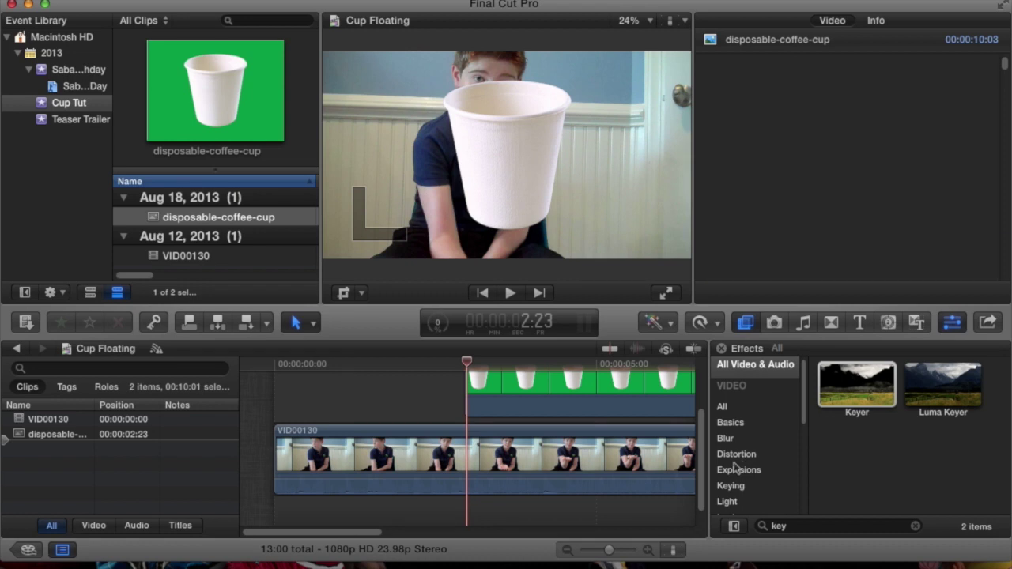
- Clear the effects search and apply the Gaussian effect from the Blur category to the disposable-coffee-cup clip
{"action": "left_click", "coordinate": [725, 438]}
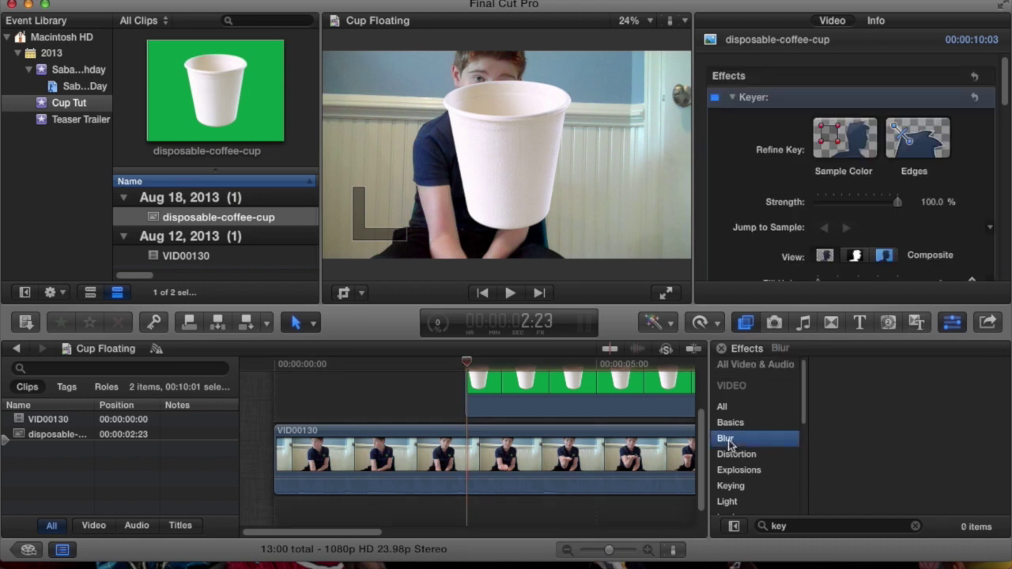
{"action": "left_click", "coordinate": [826, 529]}
{"action": "left_click", "coordinate": [915, 528]}
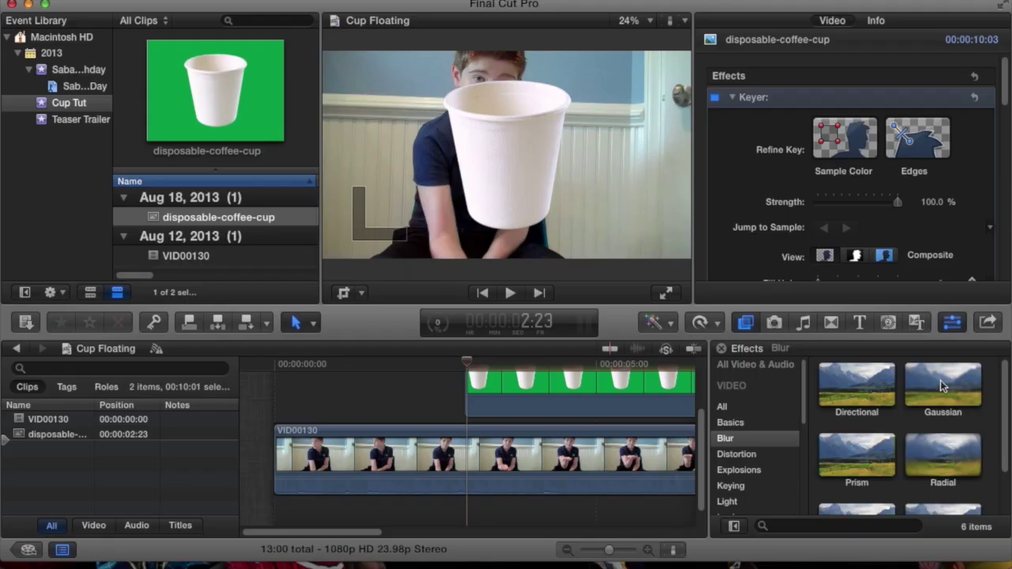
{"action": "left_click", "coordinate": [796, 255]}
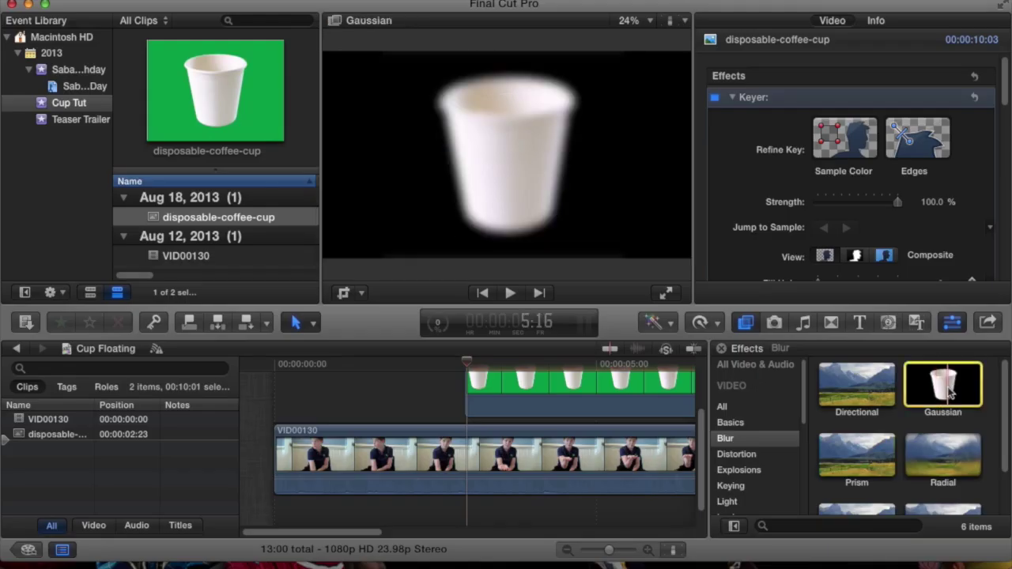
{"action": "left_click_drag", "start_coordinate": [940, 383], "coordinate": [575, 400]}
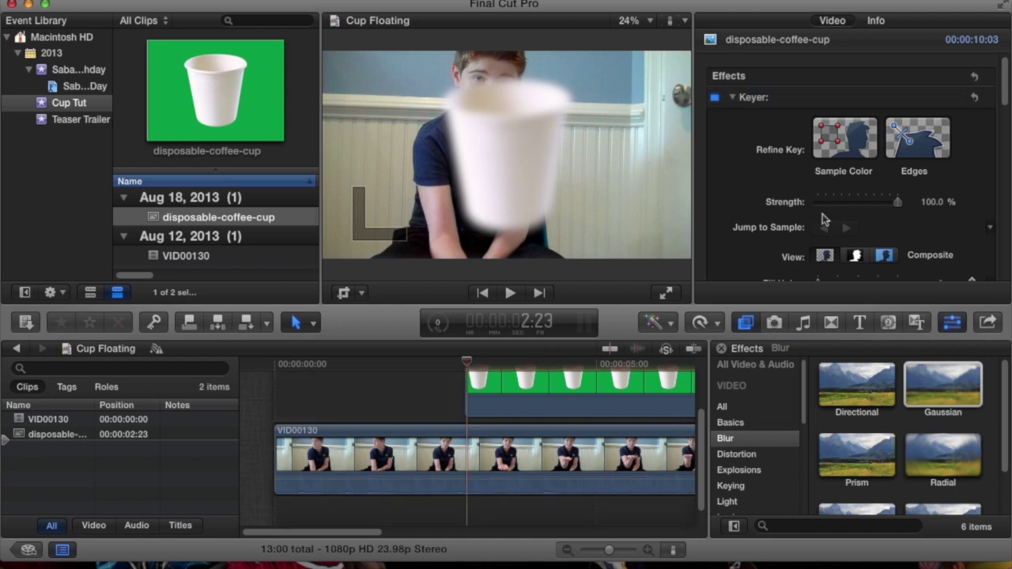
- Set the Gaussian blur amount on the disposable-coffee-cup clip to 5.0
{"action": "scroll", "coordinate": [825, 220], "scroll_direction": "up", "scroll_amount": 1}
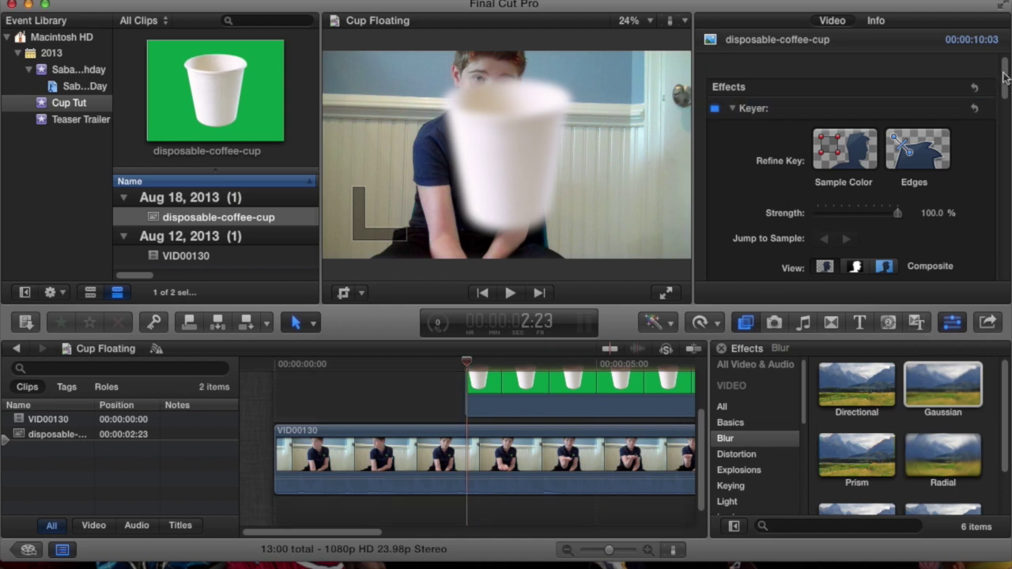
{"action": "scroll", "coordinate": [1003, 91], "scroll_direction": "up", "scroll_amount": 1}
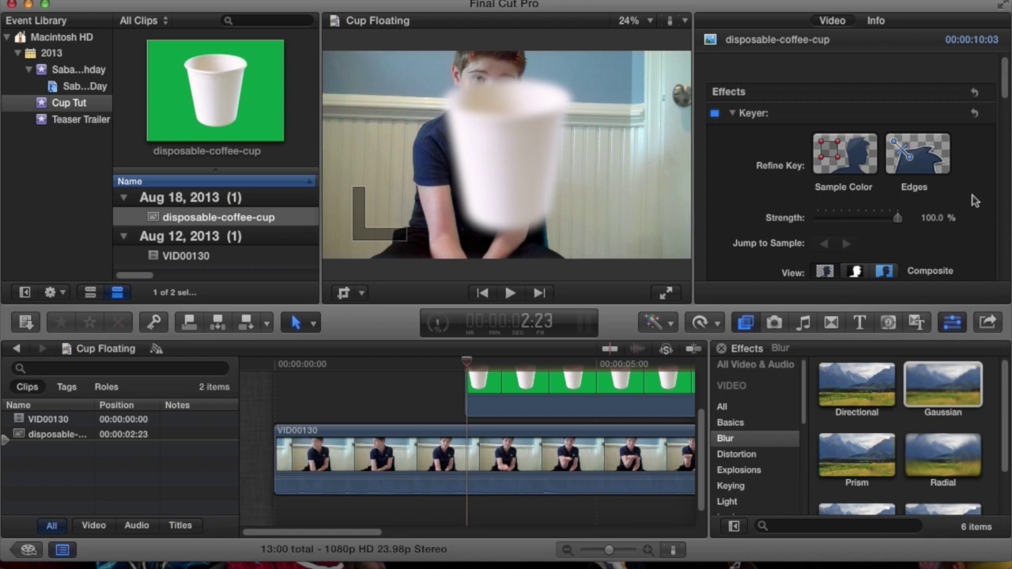
{"action": "scroll", "coordinate": [975, 201], "scroll_direction": "down", "scroll_amount": 5}
{"action": "scroll", "coordinate": [974, 201], "scroll_direction": "down", "scroll_amount": 5}
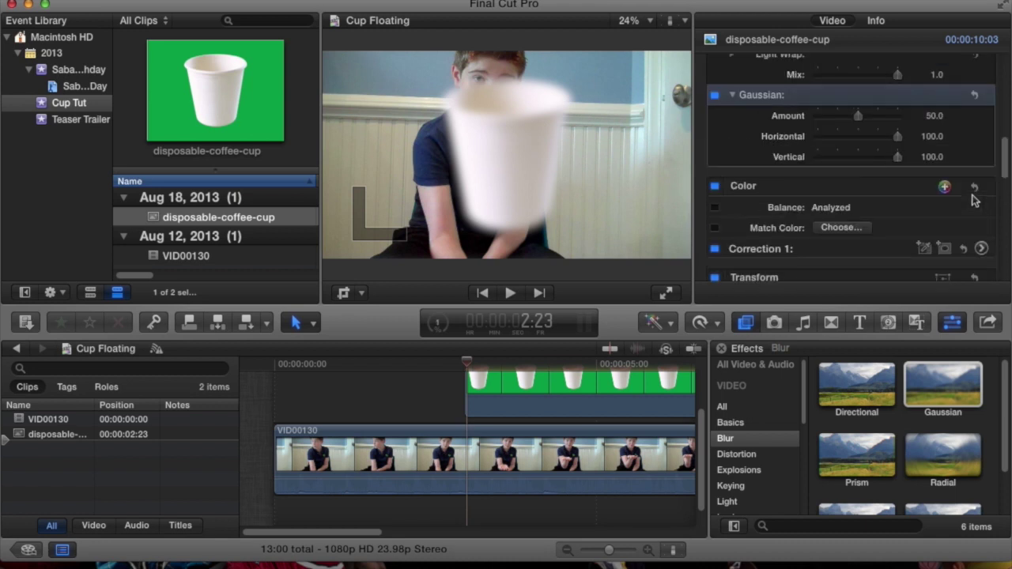
{"action": "scroll", "coordinate": [858, 126], "scroll_direction": "up", "scroll_amount": 1}
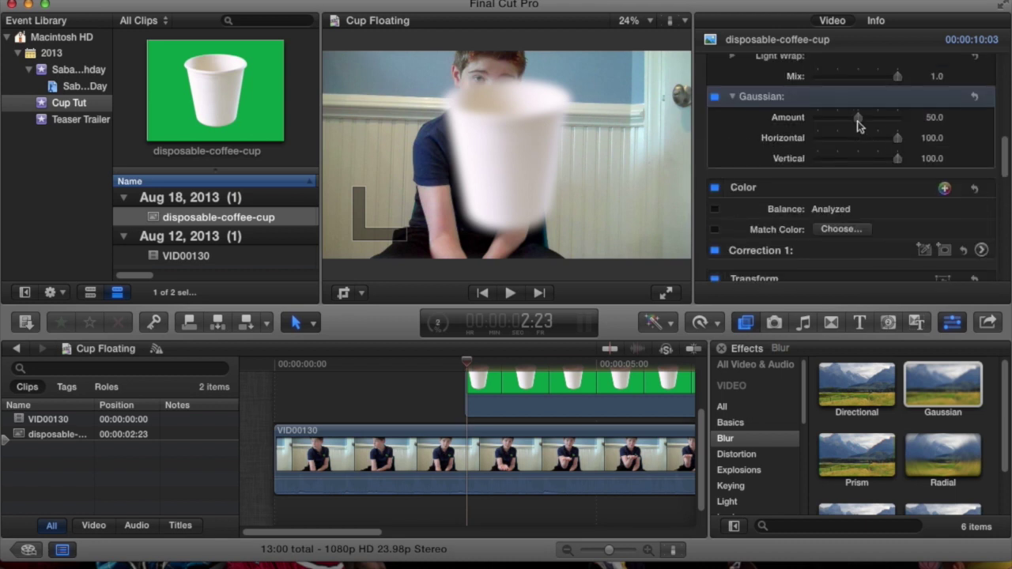
{"action": "left_click_drag", "start_coordinate": [858, 118], "coordinate": [859, 122]}
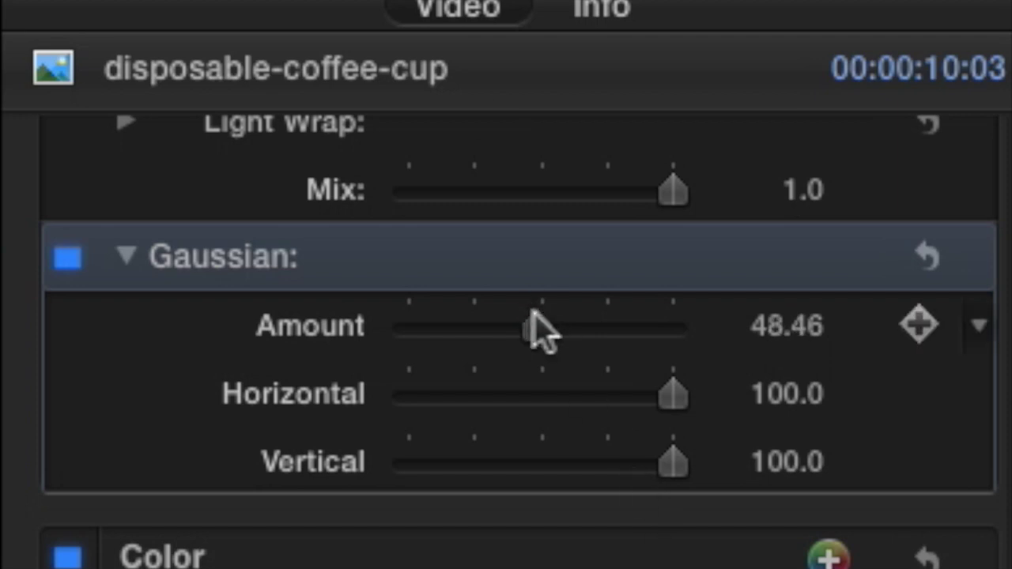
{"action": "left_click_drag", "start_coordinate": [544, 342], "coordinate": [425, 326]}
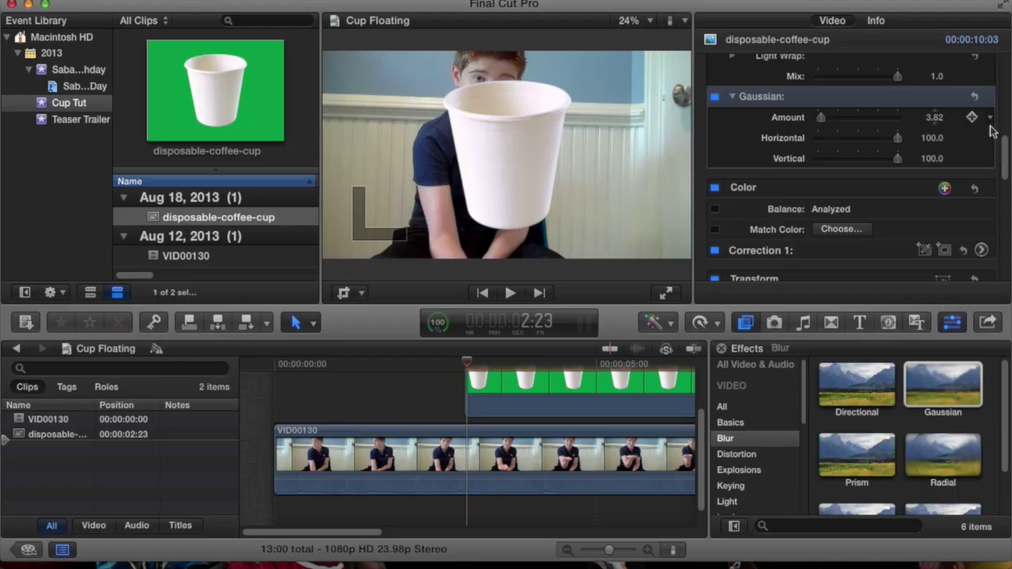
{"action": "left_click", "coordinate": [939, 120]}
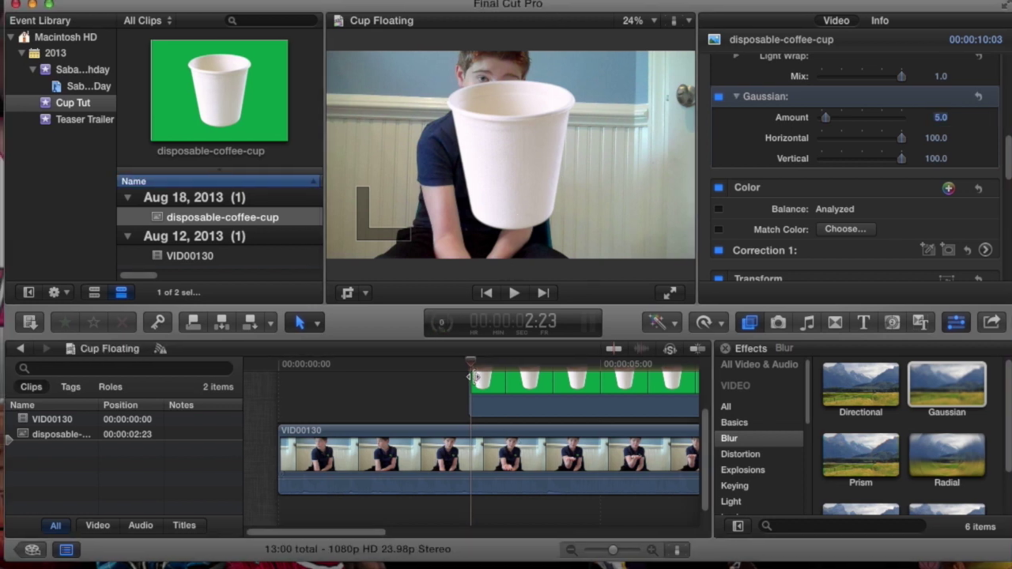
- Scale the cup image down to about 43% with the Transform tool
{"action": "left_click", "coordinate": [365, 294]}
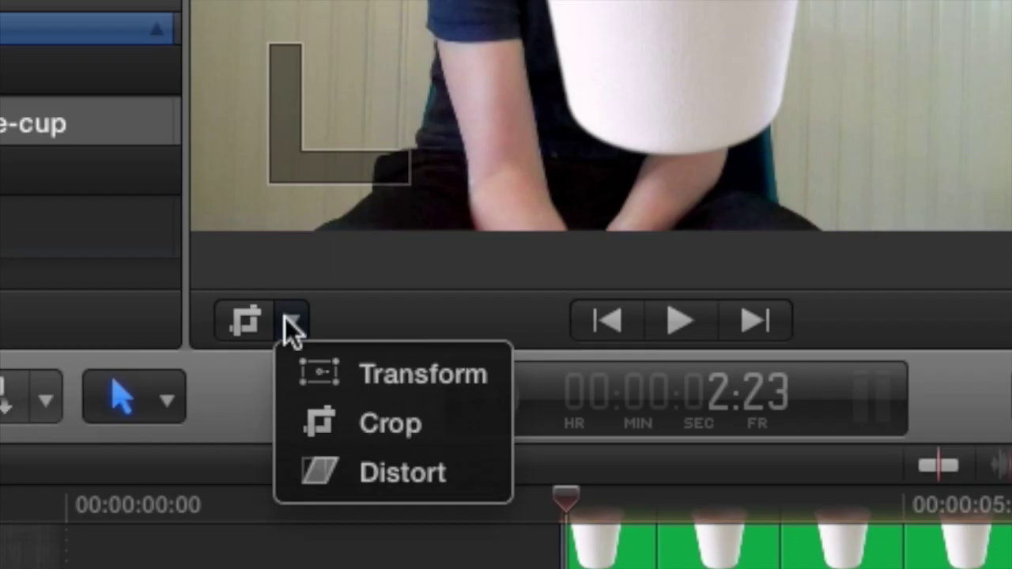
{"action": "left_click", "coordinate": [372, 313]}
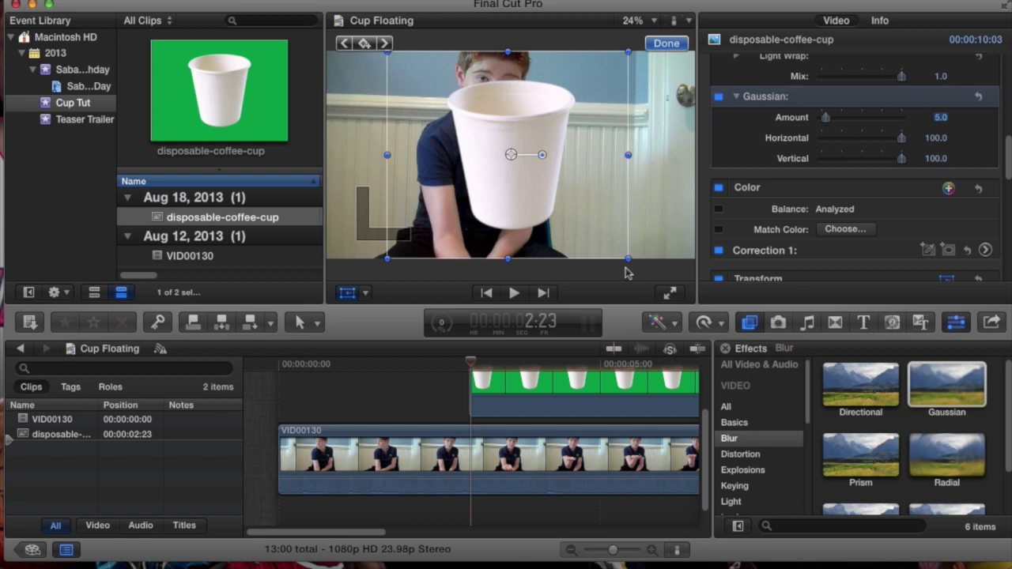
{"action": "left_click_drag", "start_coordinate": [629, 259], "coordinate": [560, 201]}
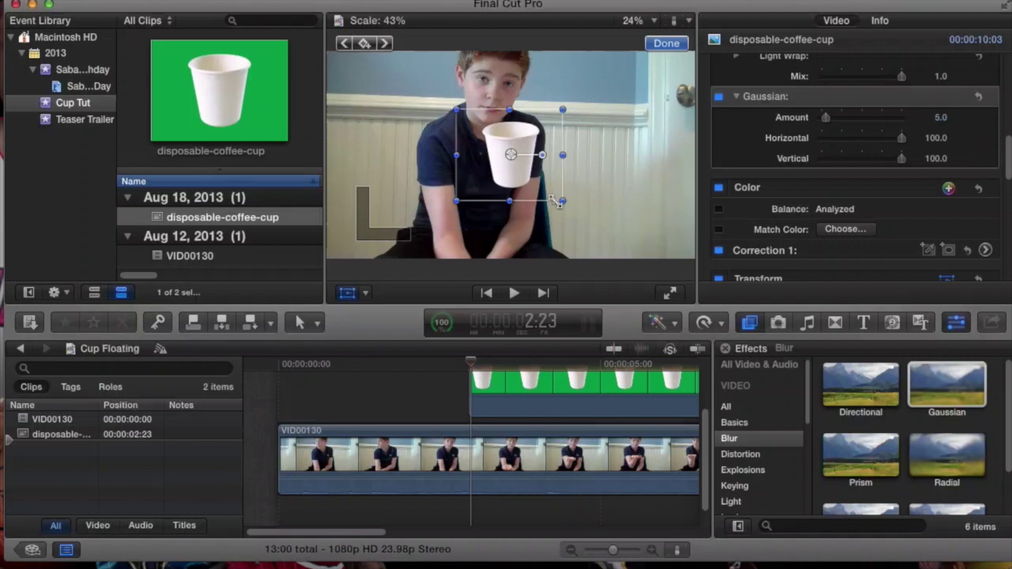
- At 00:00:04:11, position the cup just above the raised open palm and shrink it slightly to suit the hand
{"action": "left_click", "coordinate": [560, 372]}
{"action": "left_click_drag", "start_coordinate": [511, 154], "coordinate": [475, 136]}
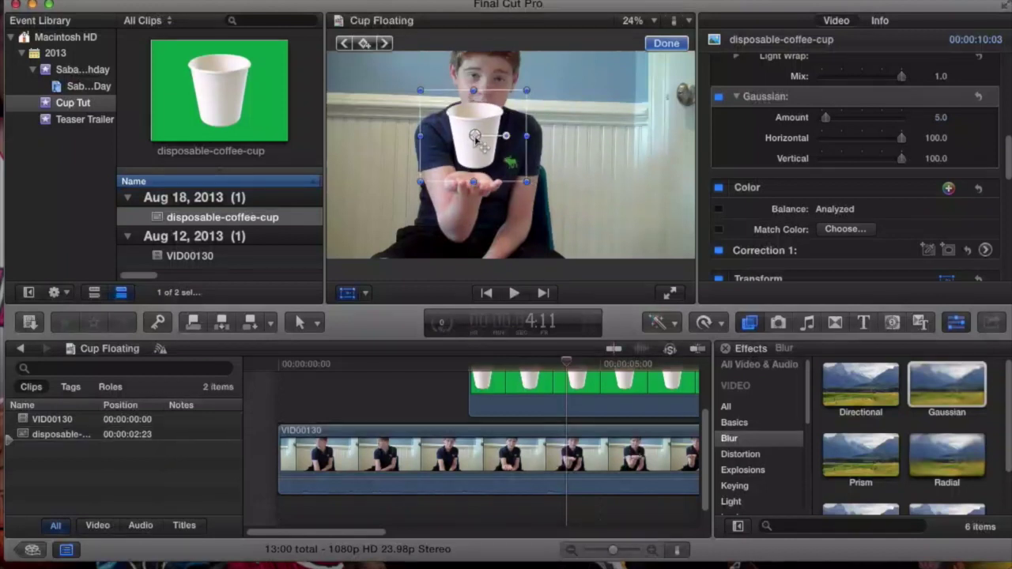
{"action": "left_click_drag", "start_coordinate": [526, 91], "coordinate": [521, 96]}
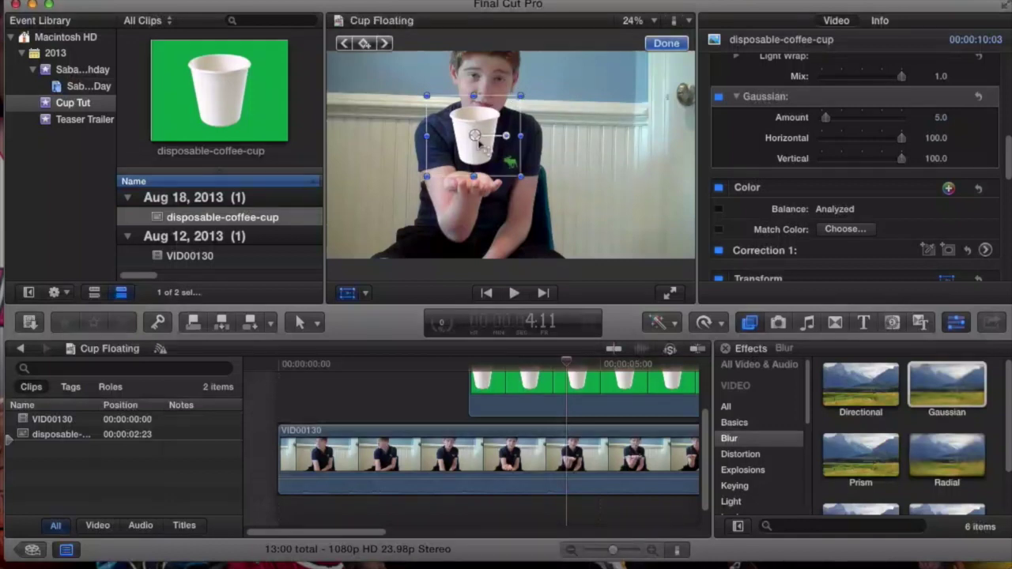
{"action": "left_click_drag", "start_coordinate": [479, 134], "coordinate": [470, 136]}
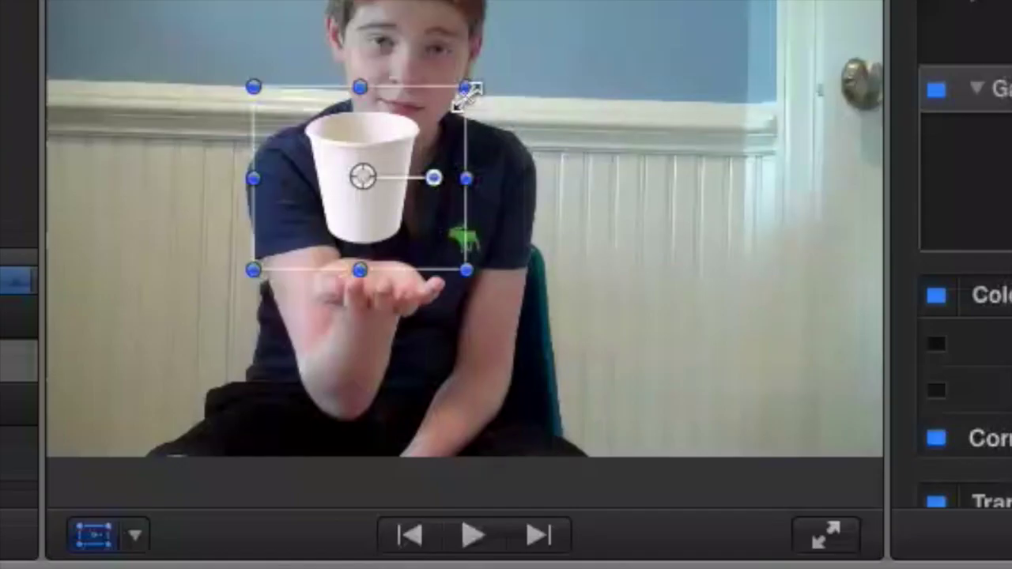
{"action": "left_click_drag", "start_coordinate": [468, 92], "coordinate": [466, 89]}
{"action": "mouse_move", "coordinate": [366, 175]}
{"action": "left_mouse_down"}
{"action": "mouse_move", "coordinate": [379, 181]}
{"action": "mouse_move", "coordinate": [363, 180]}
{"action": "left_mouse_up"}
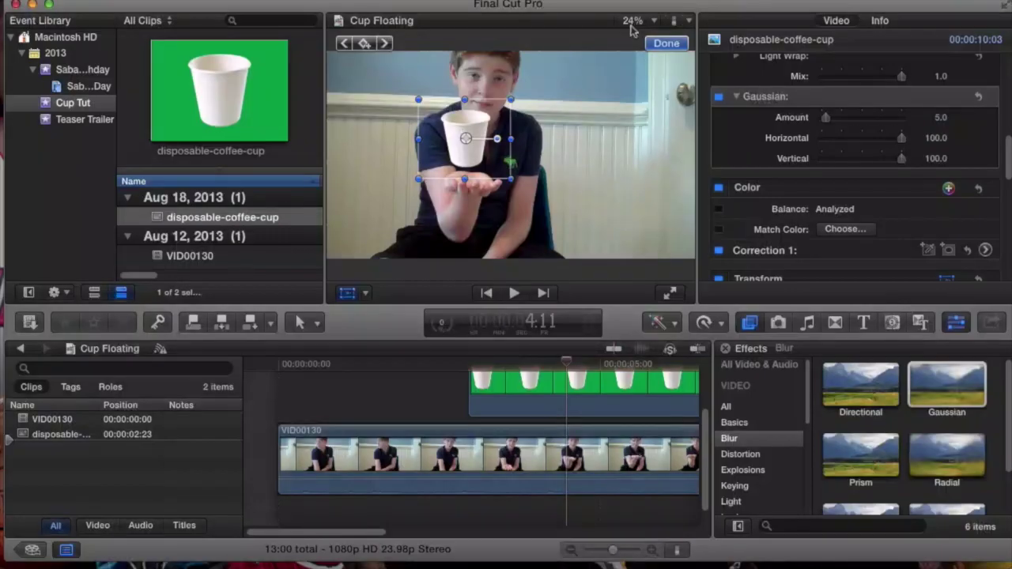
- At 00:00:03:00, move the cup straight down until it sits completely below the video frame
{"action": "left_click", "coordinate": [566, 359]}
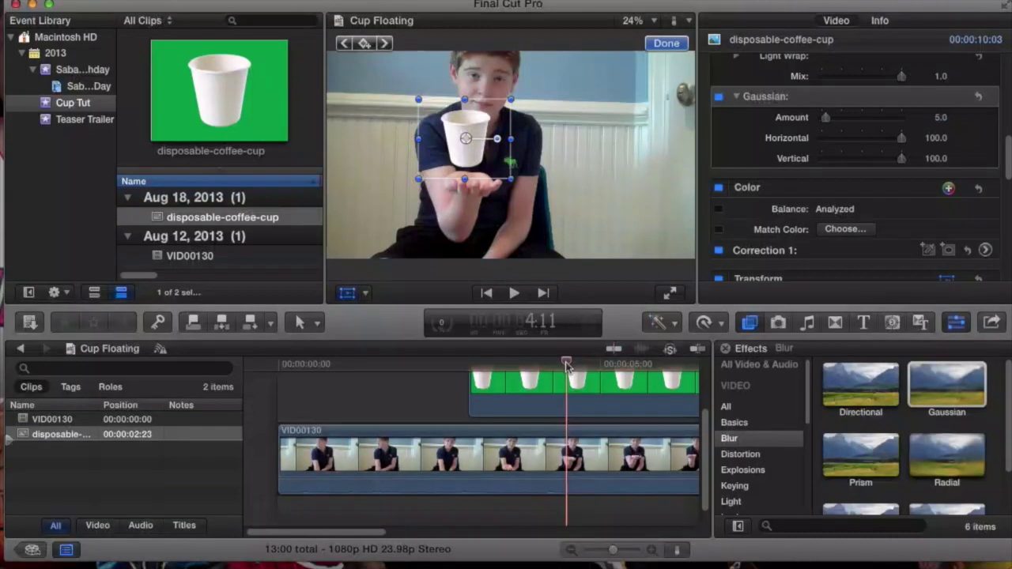
{"action": "left_click_drag", "start_coordinate": [566, 365], "coordinate": [472, 365]}
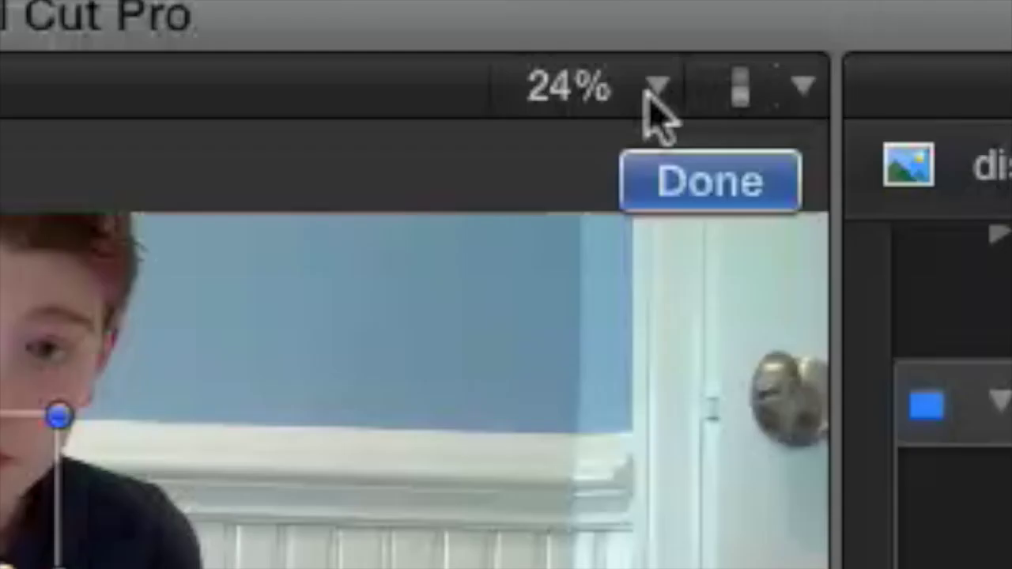
{"action": "left_click", "coordinate": [654, 22]}
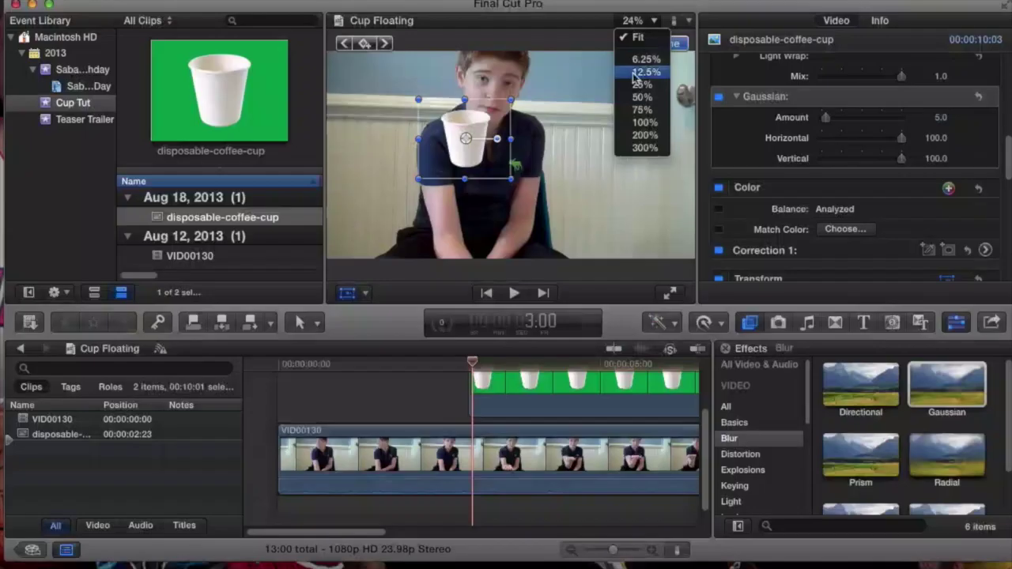
{"action": "left_click", "coordinate": [645, 72]}
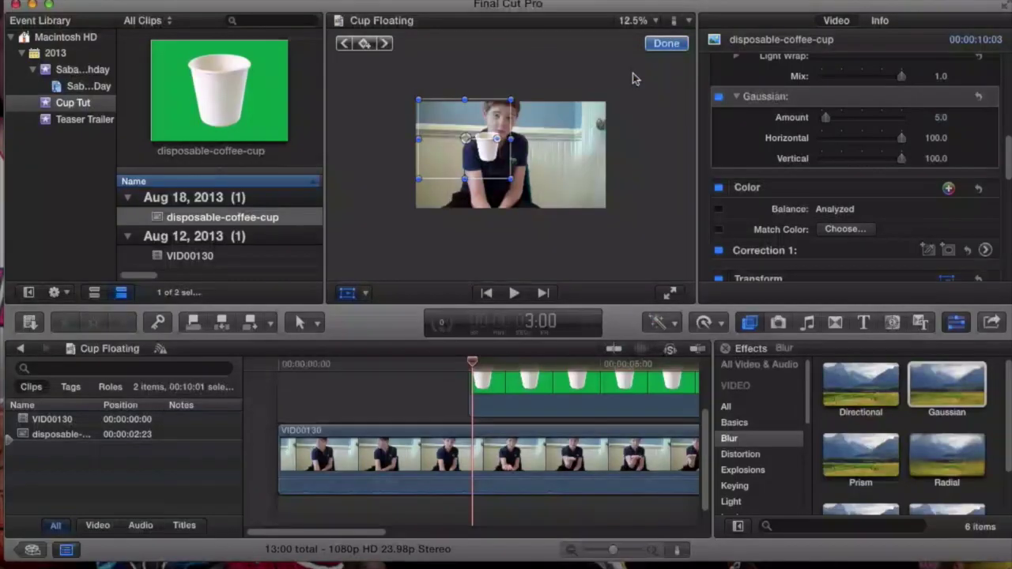
{"action": "left_click_drag", "start_coordinate": [489, 147], "coordinate": [490, 235]}
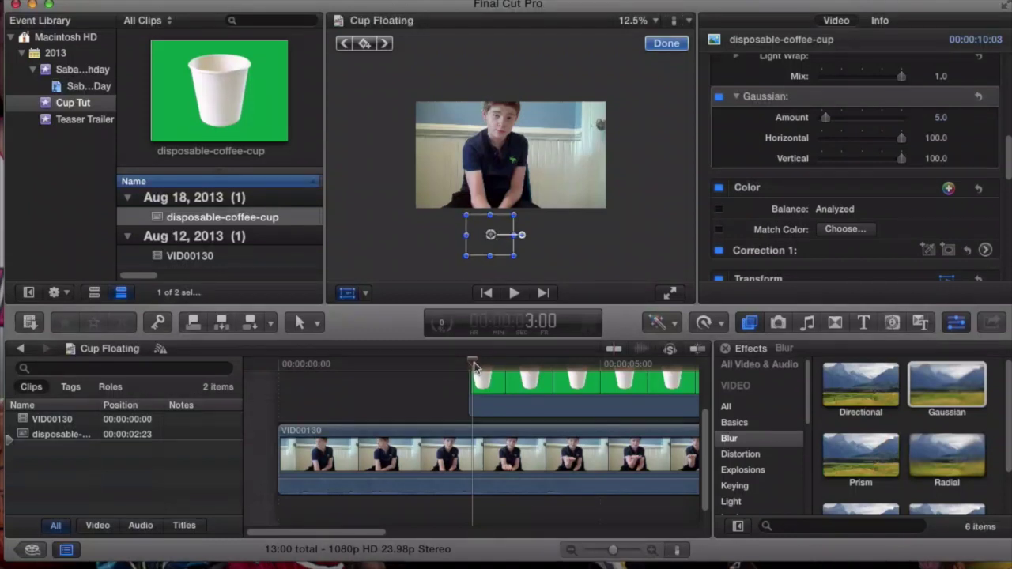
- Add a Transform keyframe for the off-frame cup at the start of its clip, 00:00:02:23
{"action": "left_click_drag", "start_coordinate": [474, 362], "coordinate": [468, 363]}
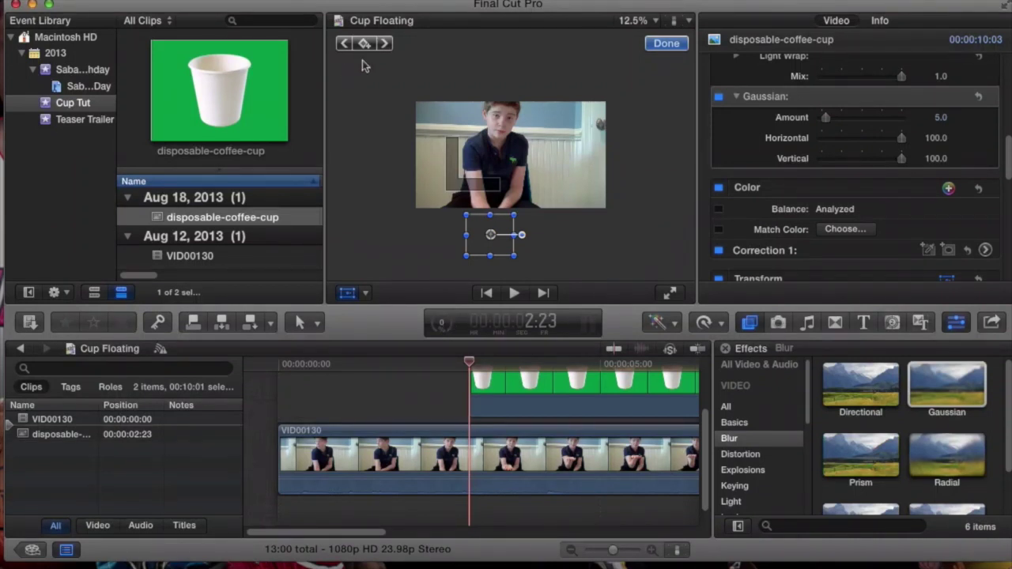
{"action": "key", "text": "Left"}
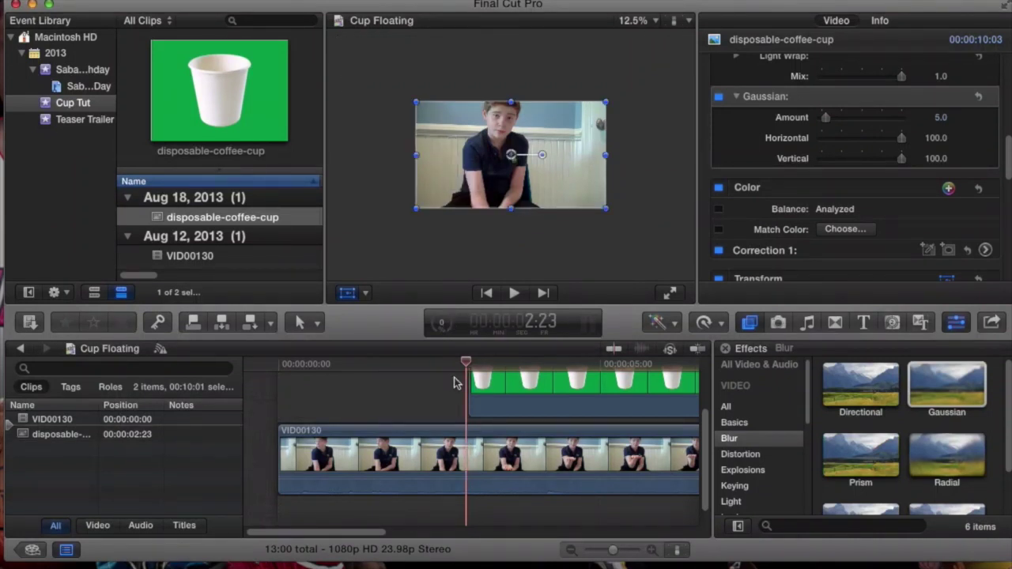
{"action": "key", "text": "Right"}
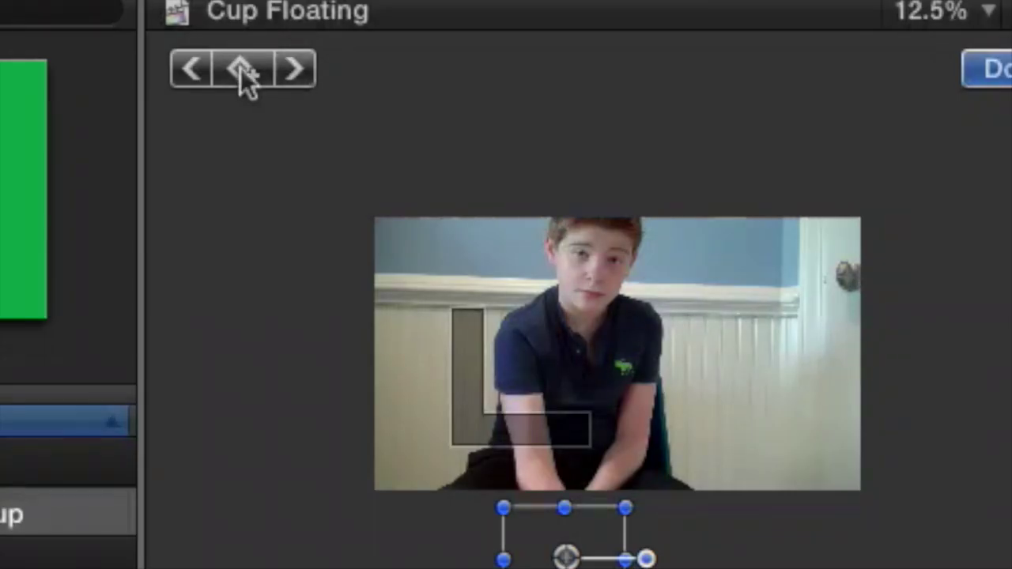
{"action": "left_click", "coordinate": [240, 71]}
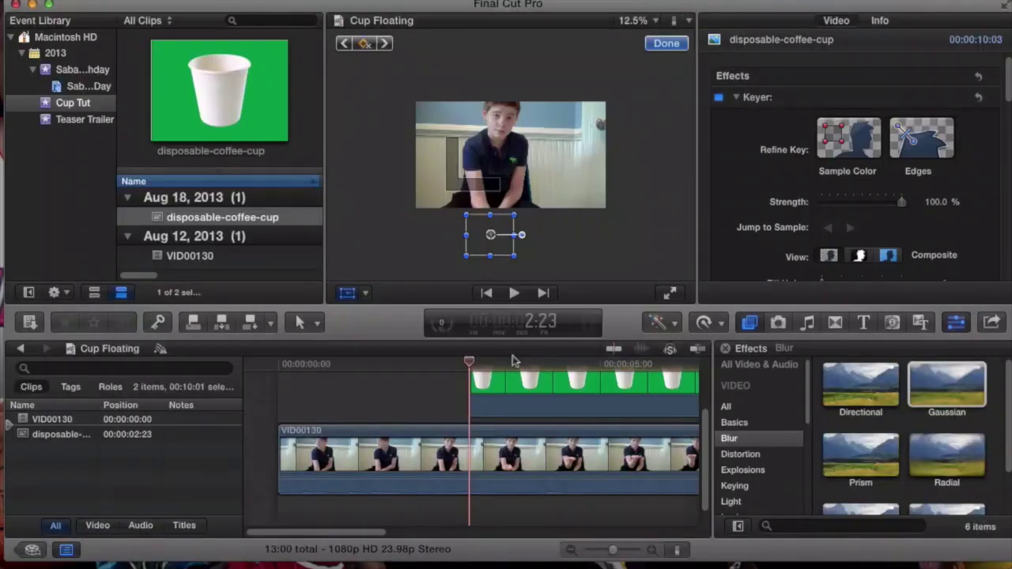
- Advance to 00:00:04:20, where the hand is fully raised, and keyframe the cup's position just above the palm
{"action": "key", "text": "Right"}
{"action": "key", "text": "Right"}
{"action": "key", "text": "Right"}
{"action": "key", "text": "Right"}
{"action": "key", "text": "Right"}
{"action": "key", "text": "Right"}
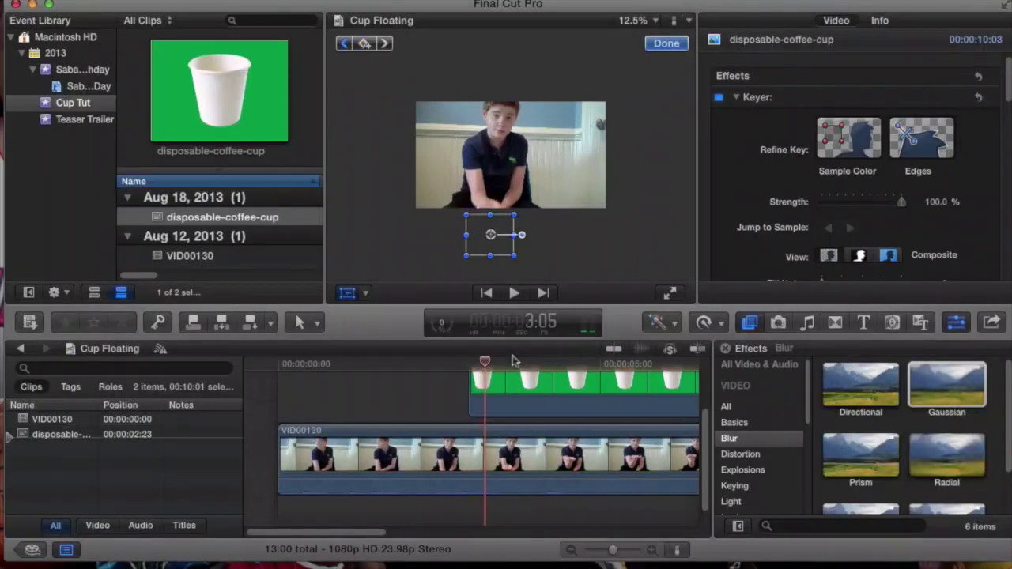
{"action": "key", "text": "Right"}
{"action": "key", "text": "Right"}
{"action": "key", "text": "Right"}
{"action": "key", "text": "Right"}
{"action": "key", "text": "Right"}
{"action": "key", "text": "Right"}
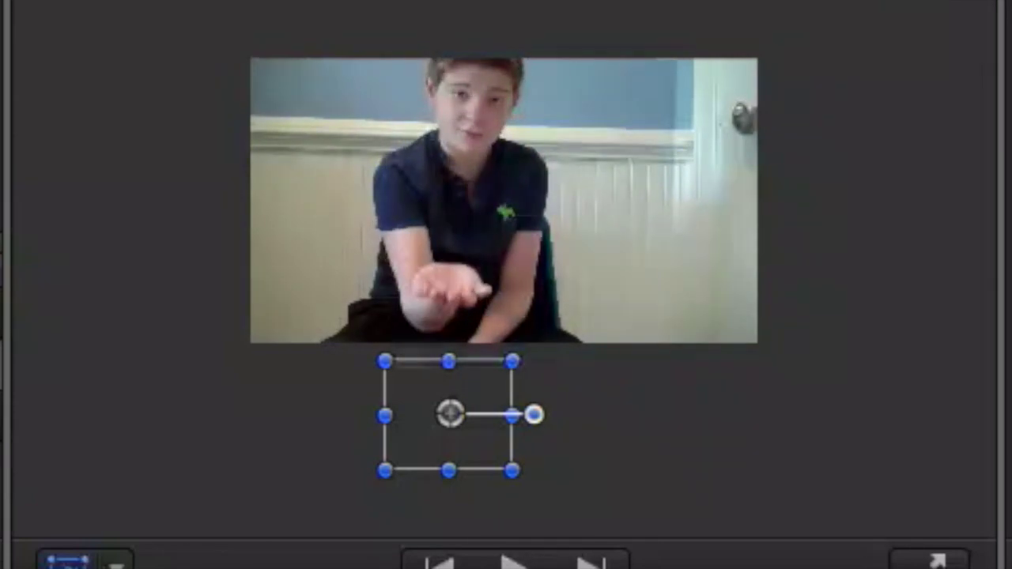
{"action": "key", "text": "Right"}
{"action": "key", "text": "Right"}
{"action": "key", "text": "Right"}
{"action": "key", "text": "Right"}
{"action": "key", "text": "Right"}
{"action": "key", "text": "Right"}
{"action": "key", "text": "Right"}
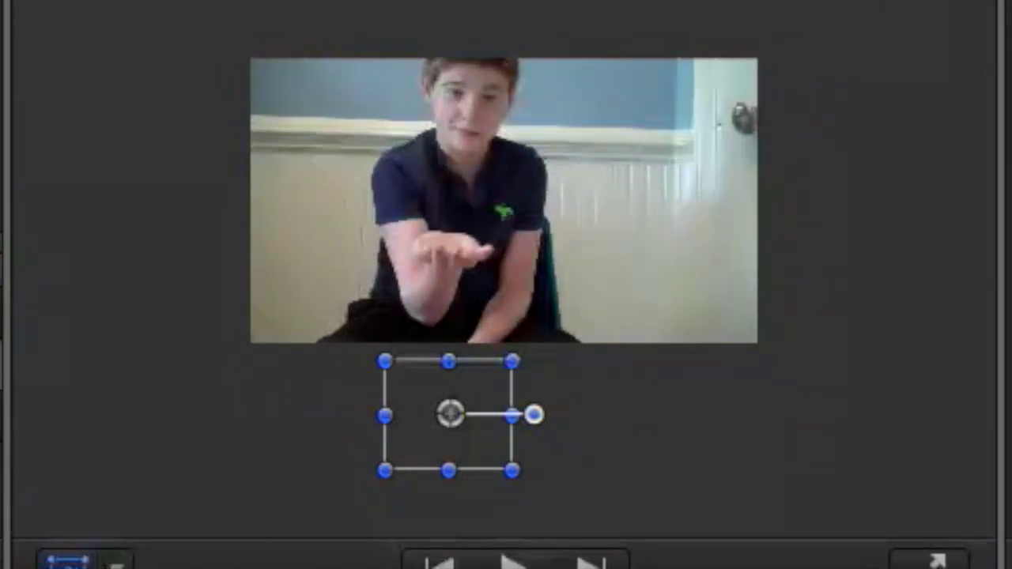
{"action": "key", "text": "Right"}
{"action": "key", "text": "Right"}
{"action": "key", "text": "Right"}
{"action": "key", "text": "Right"}
{"action": "key", "text": "Right"}
{"action": "key", "text": "Right"}
{"action": "key", "text": "Right"}
{"action": "key", "text": "Right"}
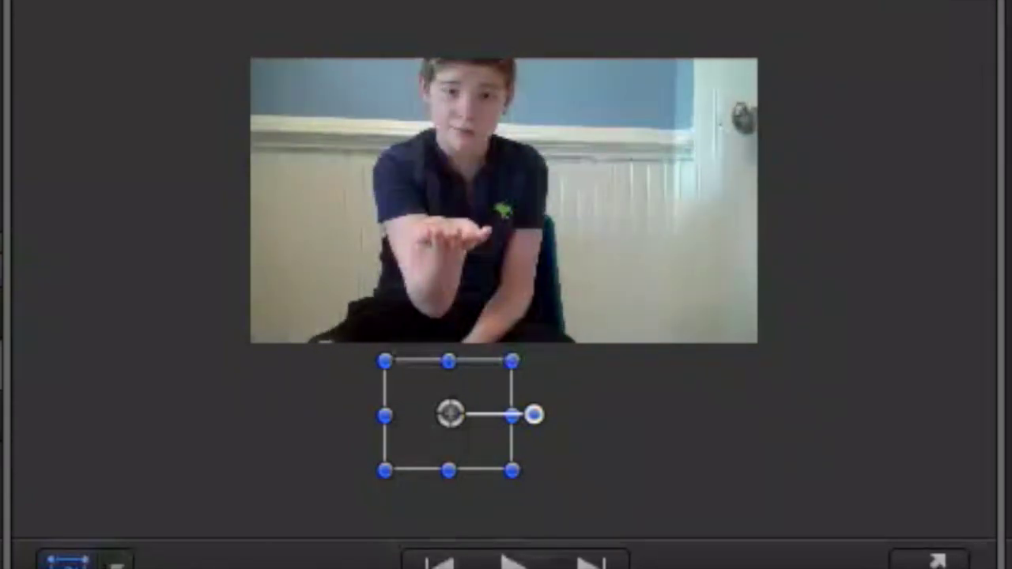
{"action": "key", "text": "Right"}
{"action": "key", "text": "Right"}
{"action": "key", "text": "Right"}
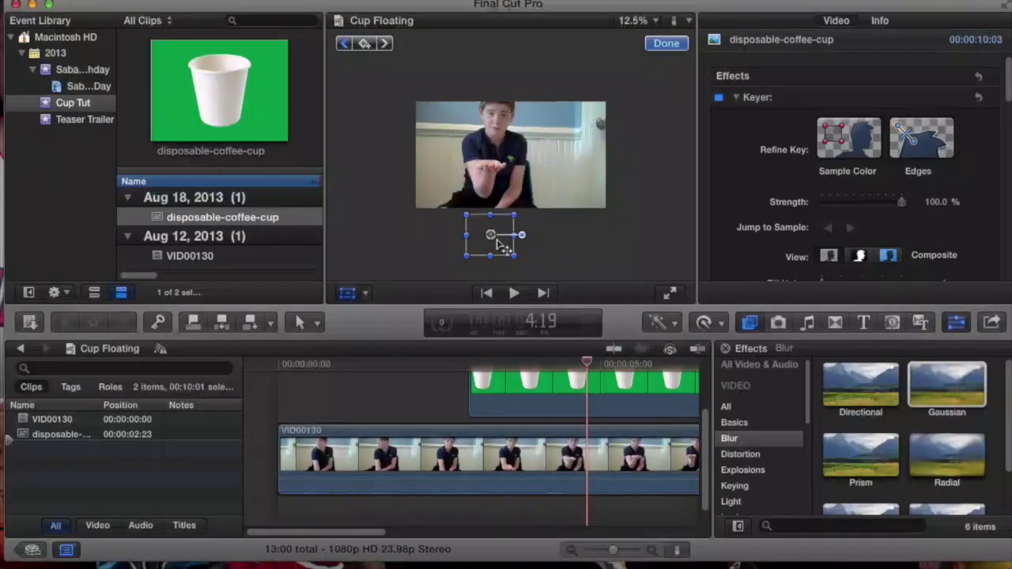
{"action": "key", "text": "Right"}
{"action": "key", "text": "Right"}
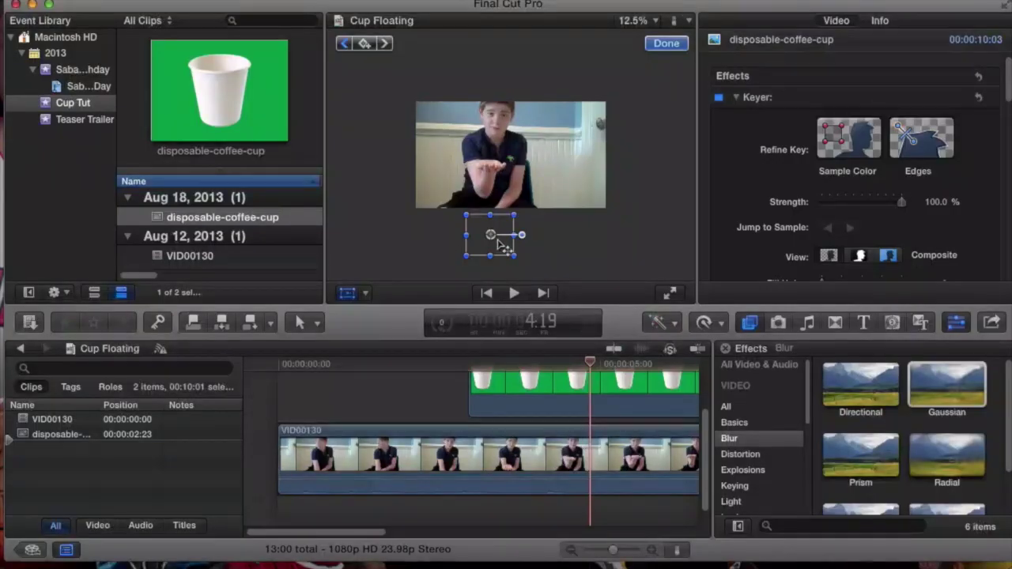
{"action": "key", "text": "Left"}
{"action": "left_click_drag", "start_coordinate": [492, 241], "coordinate": [496, 154]}
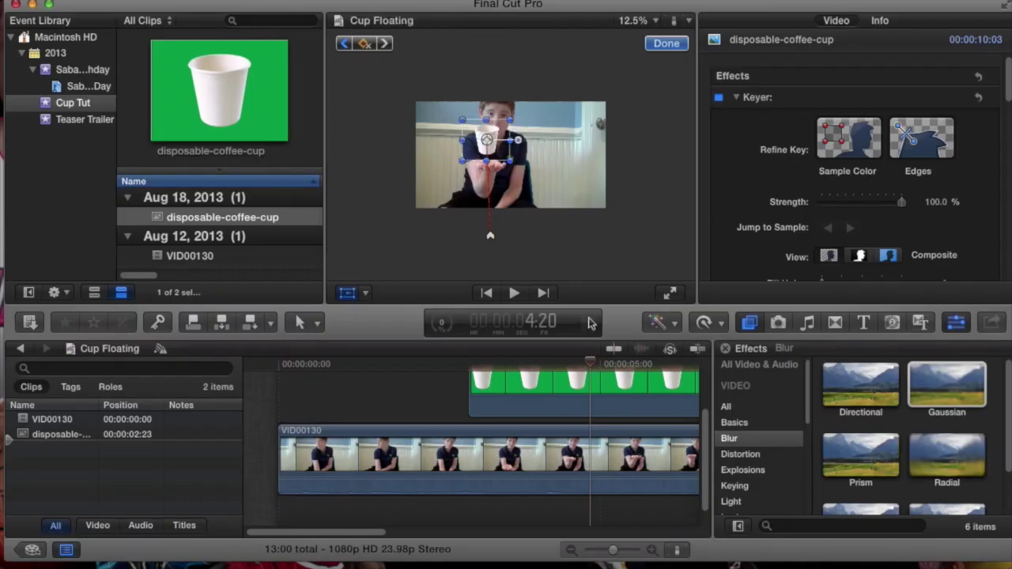
- Go back to 00:00:03:10 and keyframe the cup's position just above the rising hand
{"action": "left_click_drag", "start_coordinate": [588, 358], "coordinate": [499, 368]}
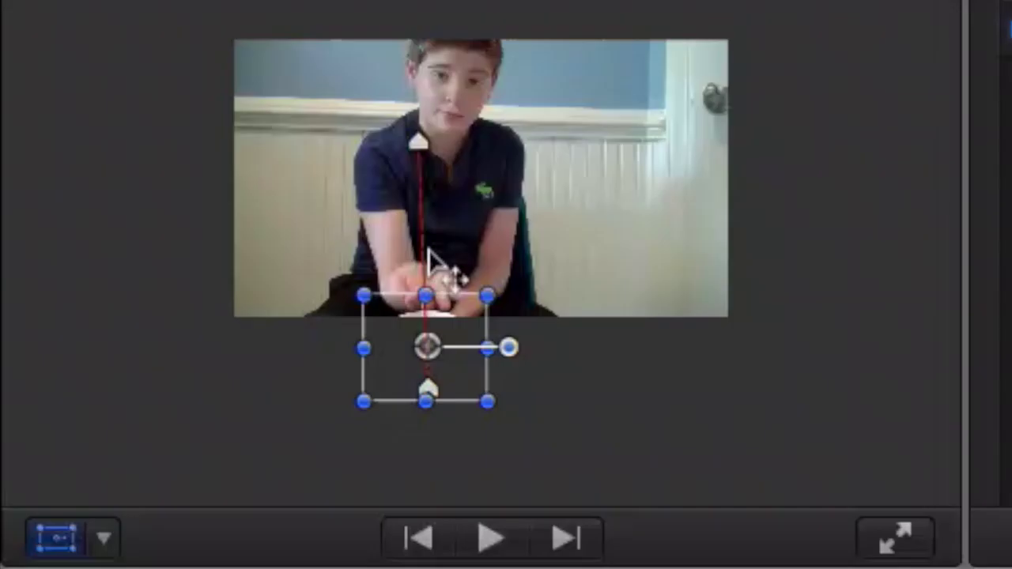
{"action": "left_click_drag", "start_coordinate": [429, 261], "coordinate": [420, 229]}
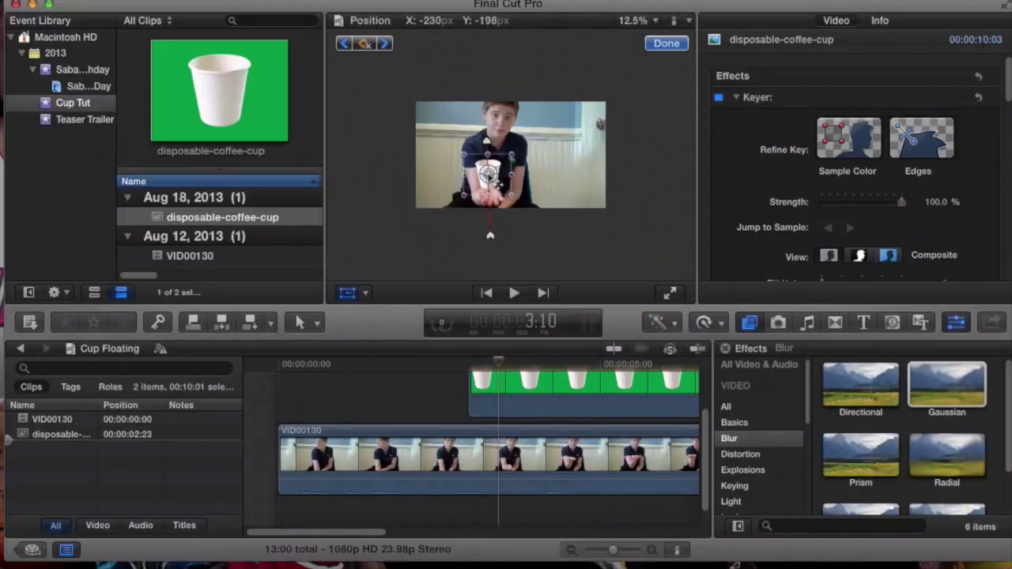
{"action": "left_click_drag", "start_coordinate": [499, 183], "coordinate": [506, 179]}
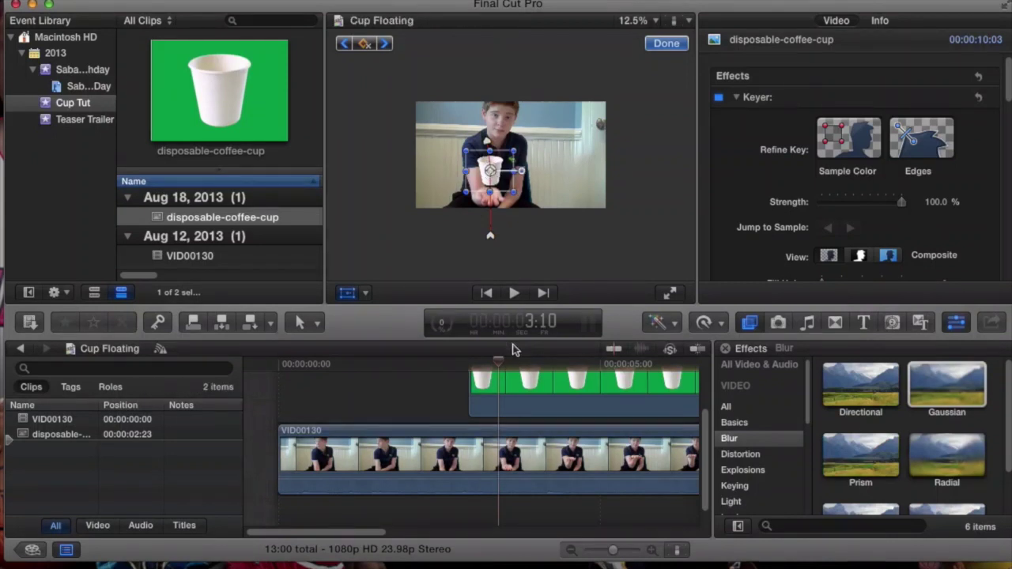
- Advance to 00:00:05:09 and keyframe the cup farther across the frame, keeping it just above the moving palm
{"action": "left_click_drag", "start_coordinate": [503, 365], "coordinate": [603, 363]}
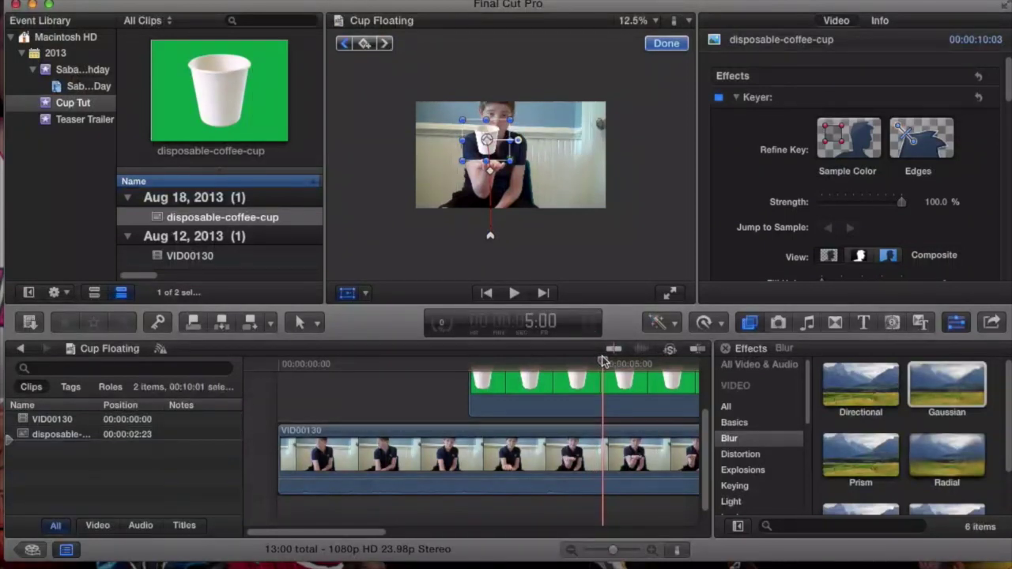
{"action": "key", "text": "Right"}
{"action": "key", "text": "Right"}
{"action": "key", "text": "Right"}
{"action": "key", "text": "Right"}
{"action": "key", "text": "Right"}
{"action": "key", "text": "Right"}
{"action": "key", "text": "Right"}
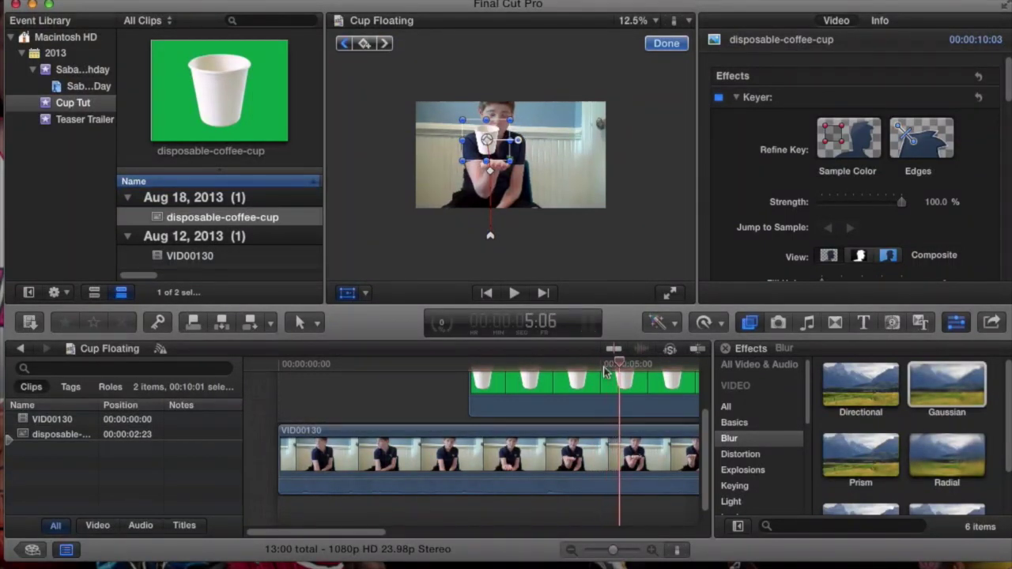
{"action": "key", "text": "Right"}
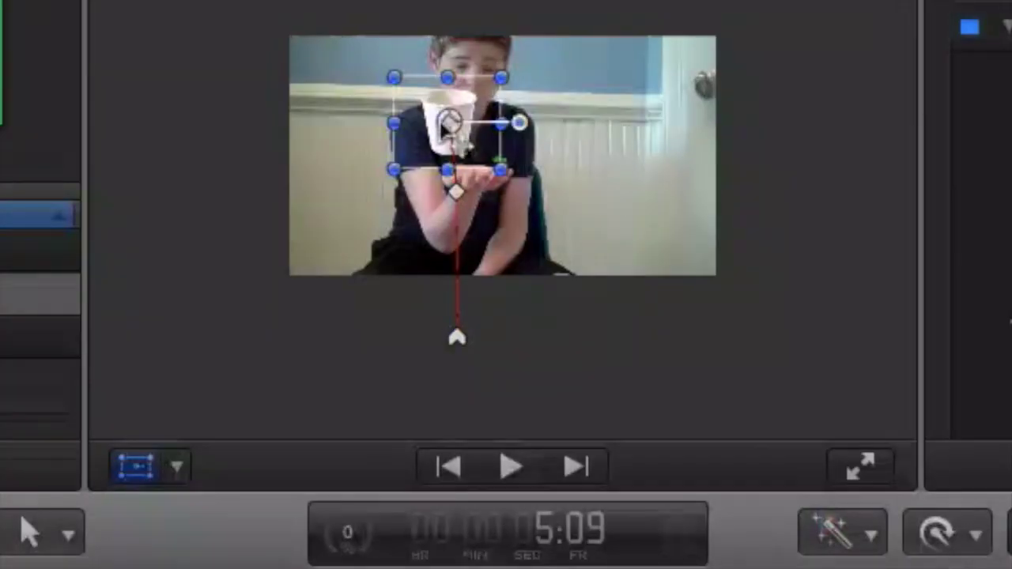
{"action": "left_click_drag", "start_coordinate": [477, 132], "coordinate": [495, 131]}
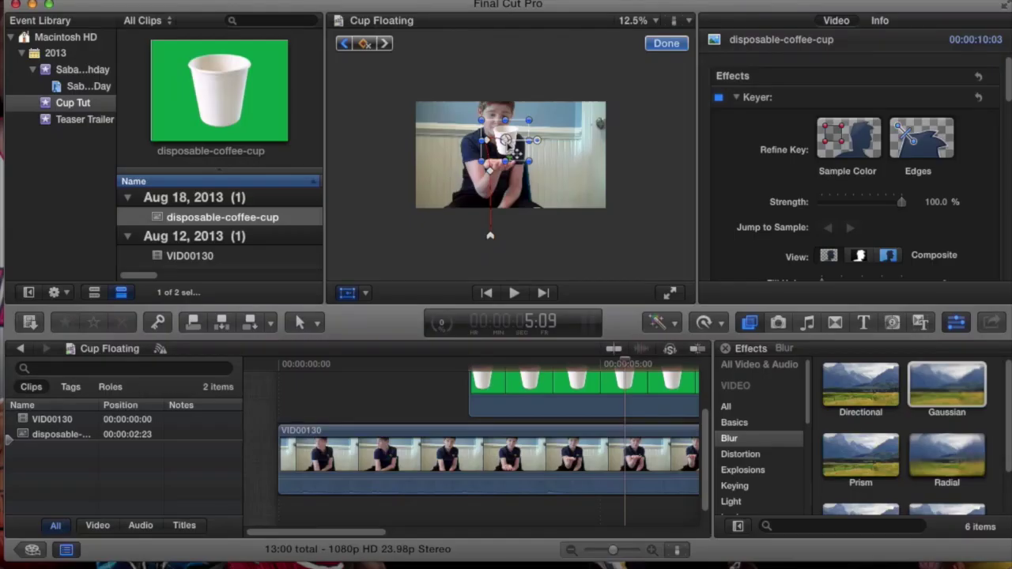
- Step back frame by frame from 00:00:05:10 to 00:00:04:06, checking how the cup tracks the palm between keyframes
{"action": "key", "text": "Right"}
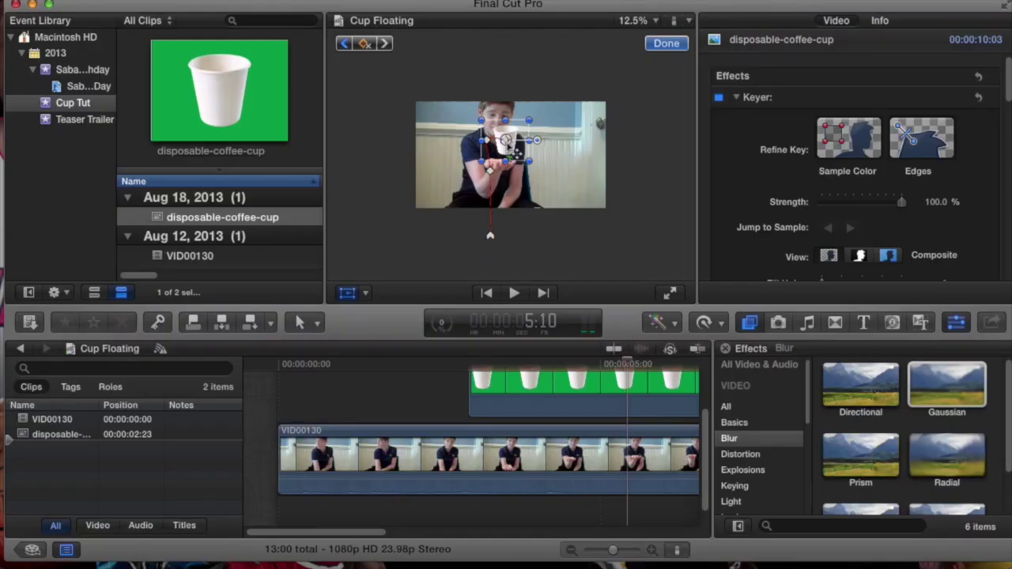
{"action": "key", "text": "Left"}
{"action": "key", "text": "Left"}
{"action": "key", "text": "Left"}
{"action": "key", "text": "Left"}
{"action": "key", "text": "Left"}
{"action": "key", "text": "Left"}
{"action": "key", "text": "Left"}
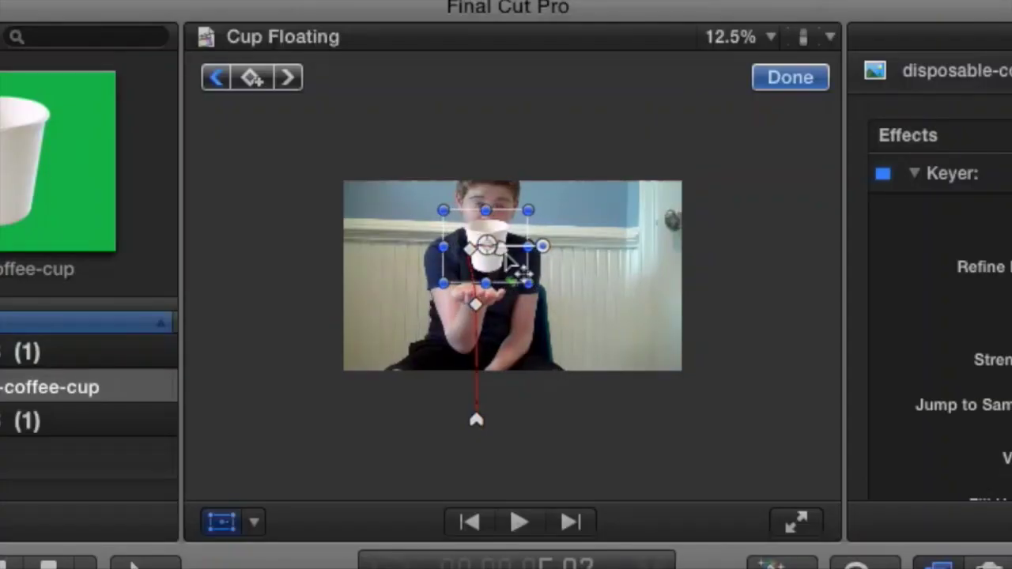
{"action": "key", "text": "Left"}
{"action": "key", "text": "Left"}
{"action": "key", "text": "Left"}
{"action": "key", "text": "Left"}
{"action": "key", "text": "Left"}
{"action": "key", "text": "Left"}
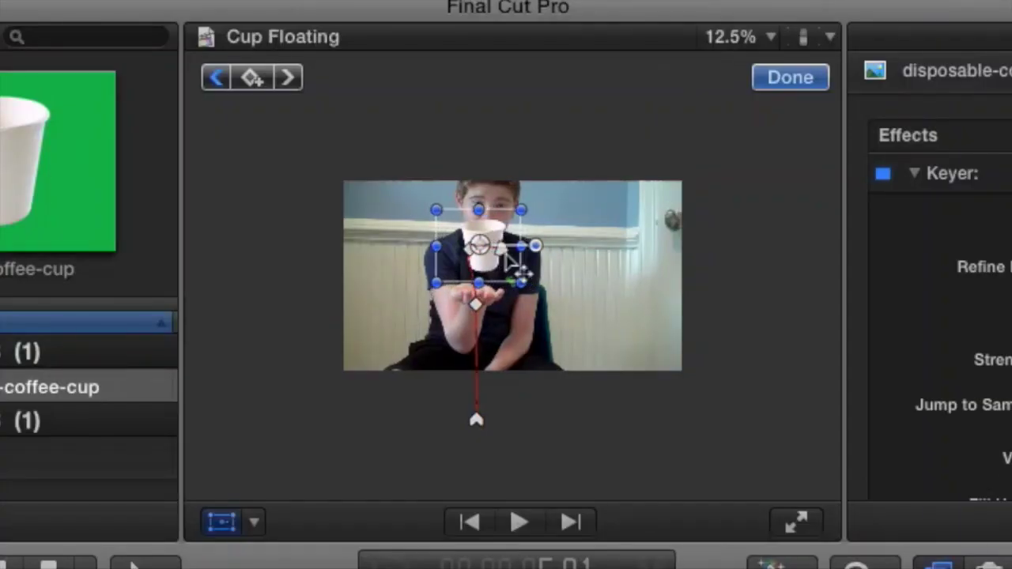
{"action": "key", "text": "Left"}
{"action": "key", "text": "Left"}
{"action": "key", "text": "Left"}
{"action": "key", "text": "Left"}
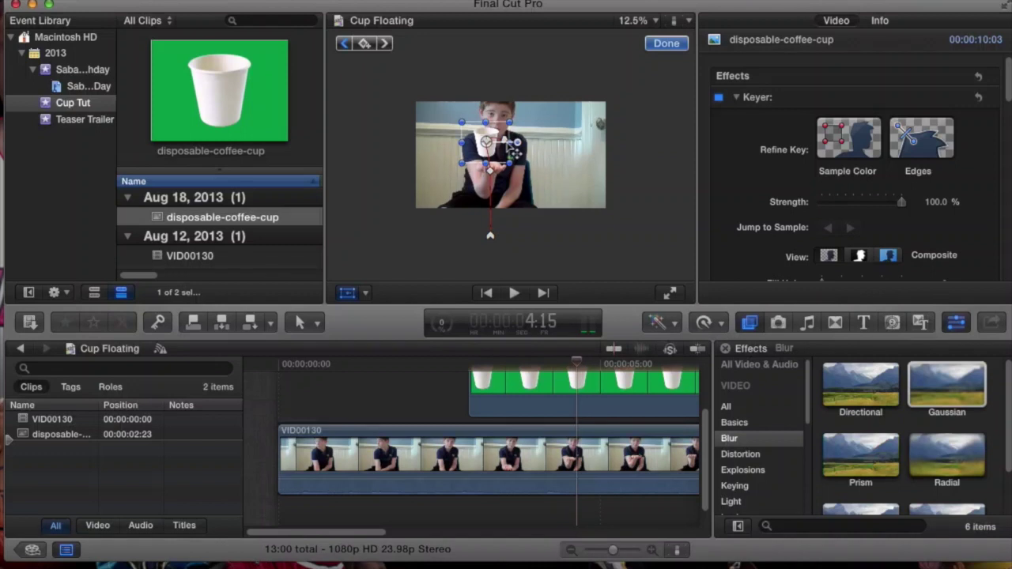
{"action": "key", "text": "Left"}
{"action": "key", "text": "Left"}
{"action": "key", "text": "Left"}
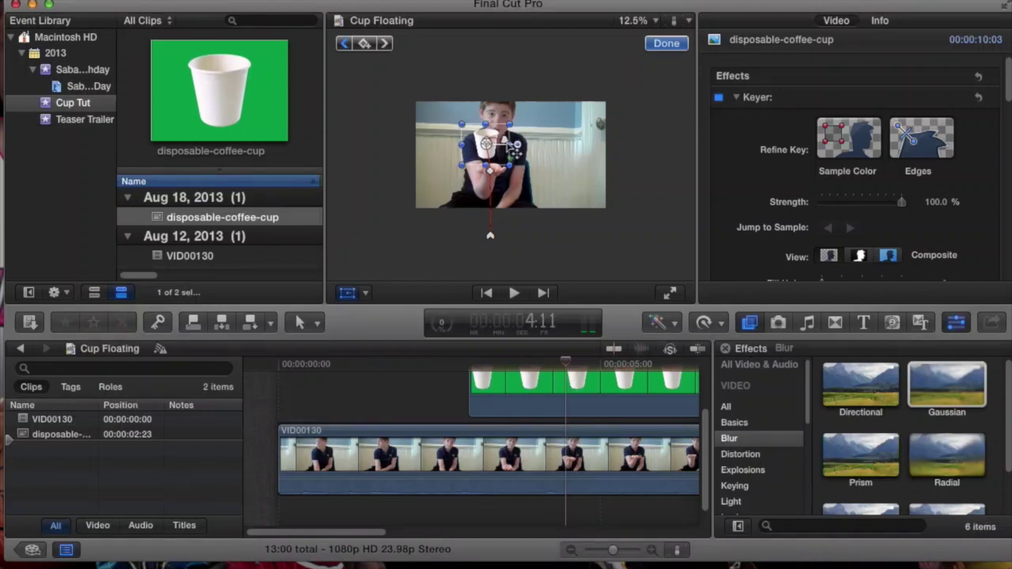
{"action": "key", "text": "Left"}
{"action": "key", "text": "Left"}
{"action": "key", "text": "Left"}
{"action": "key", "text": "Left"}
{"action": "key", "text": "Left"}
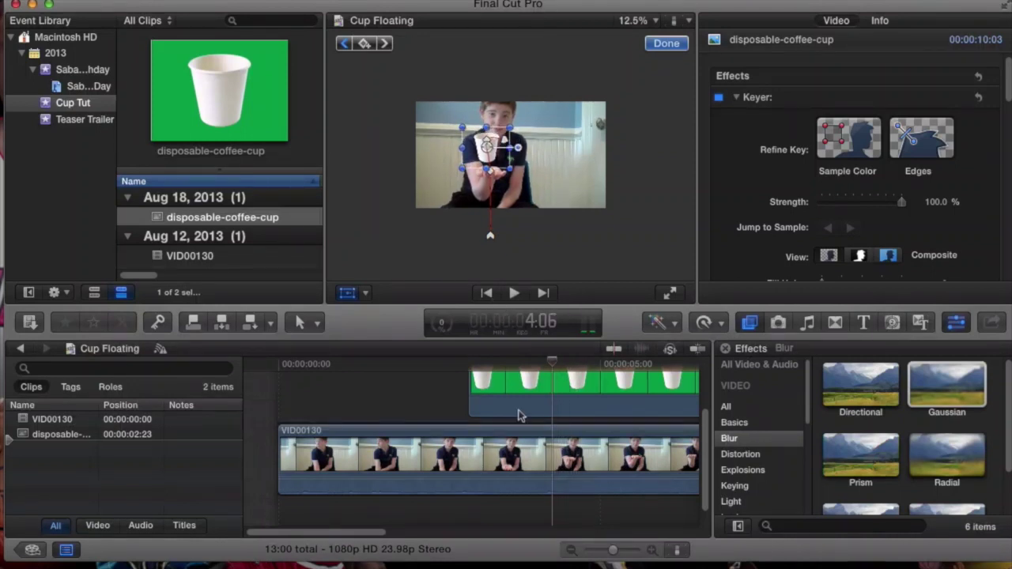
- At 00:00:05:03, adjust the cup's horizontal position to keyframe it directly above the palm
{"action": "key", "text": "Right"}
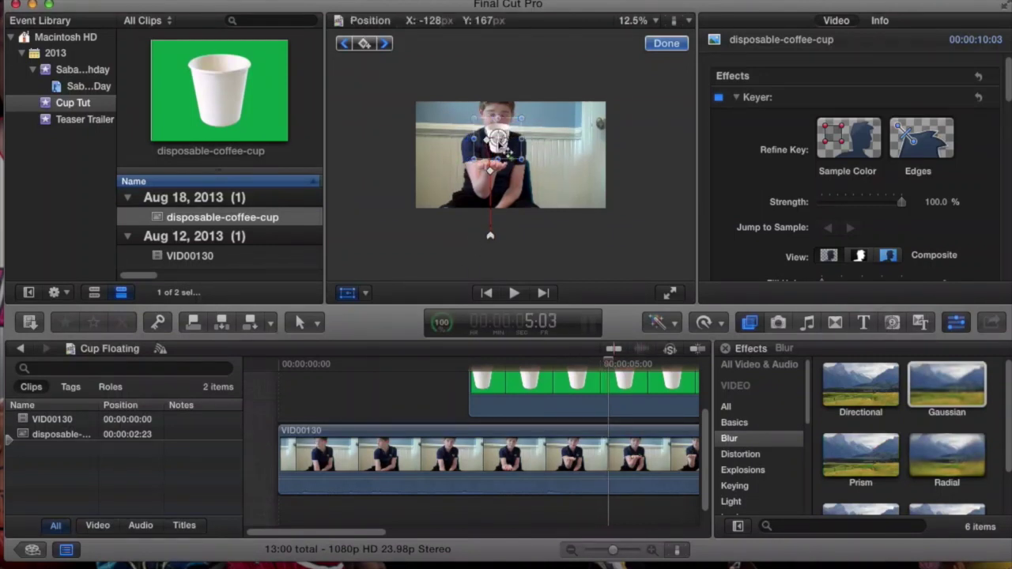
{"action": "left_click_drag", "start_coordinate": [499, 141], "coordinate": [492, 141]}
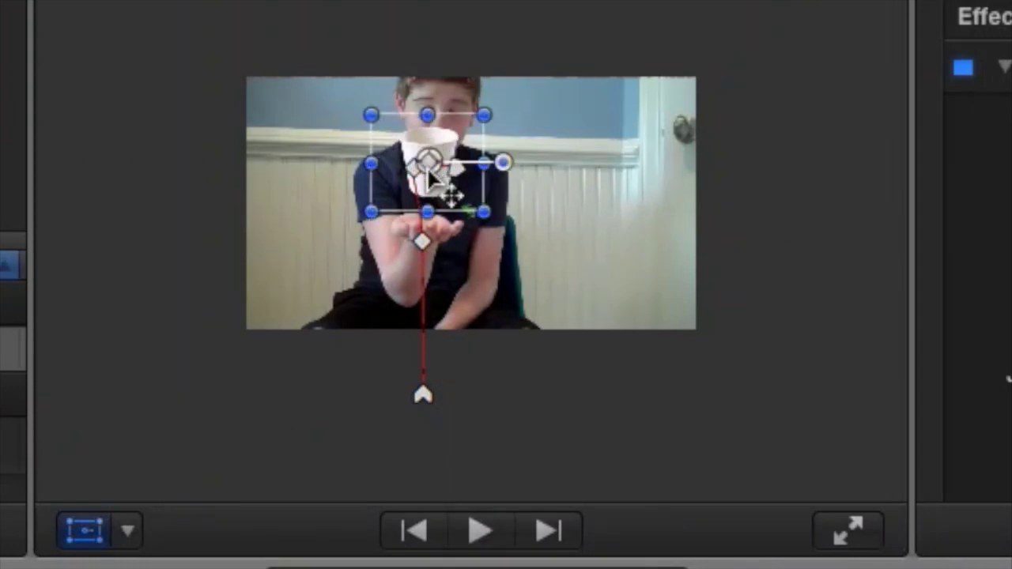
- Advance to 00:00:05:21 and split both the cup image and the VID00130 clip there with the Blade tool
{"action": "key", "text": "Right"}
{"action": "key", "text": "Right"}
{"action": "key", "text": "Right"}
{"action": "key", "text": "Right"}
{"action": "key", "text": "Right"}
{"action": "key", "text": "Right"}
{"action": "key", "text": "Right"}
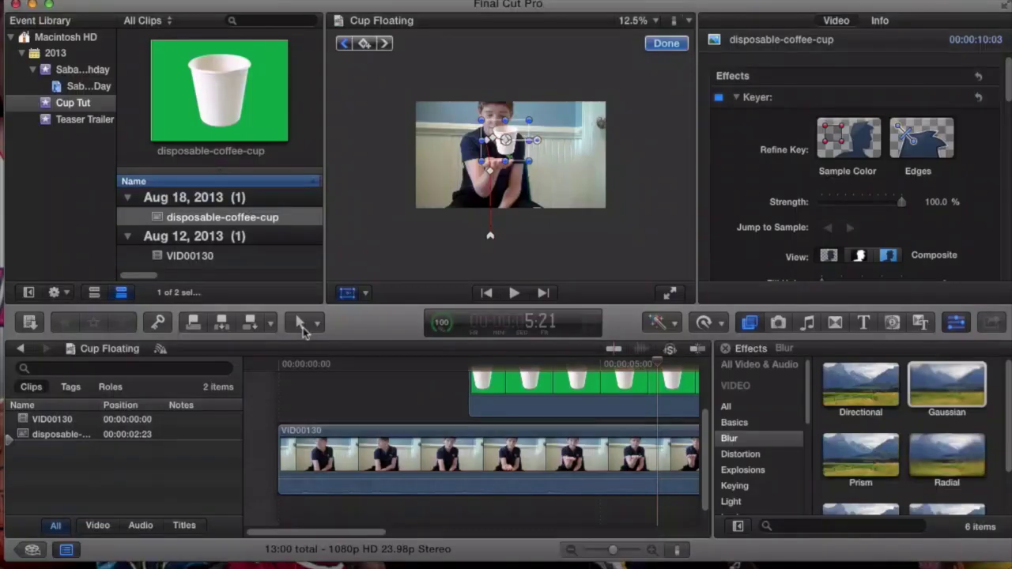
{"action": "left_click", "coordinate": [309, 321]}
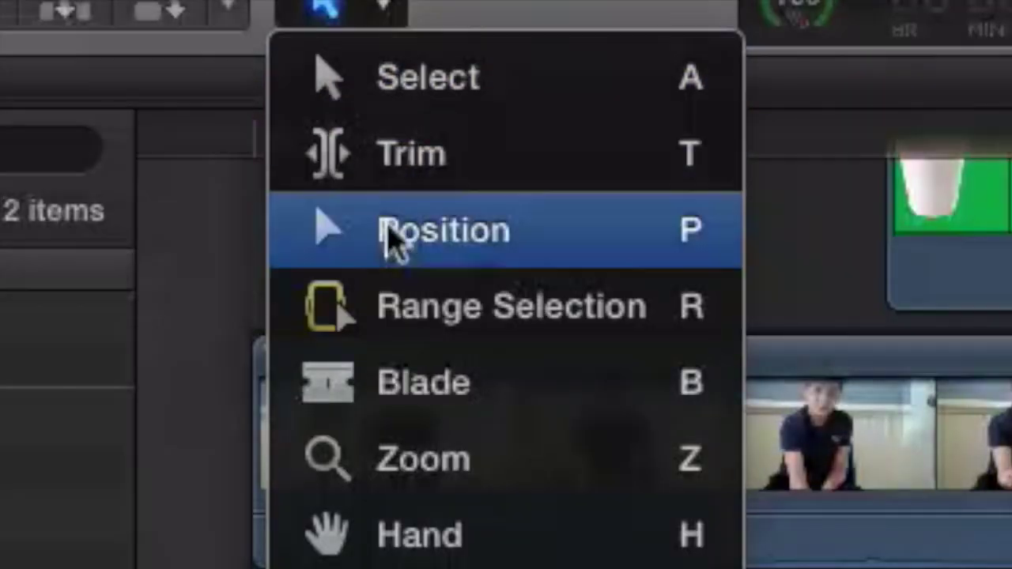
{"action": "left_click", "coordinate": [375, 400]}
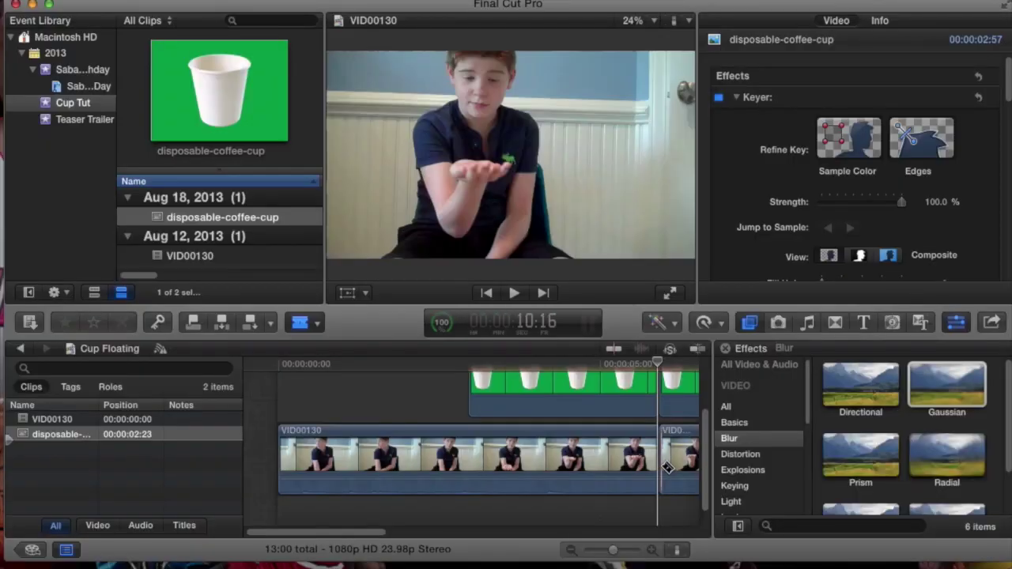
{"action": "left_click", "coordinate": [662, 463]}
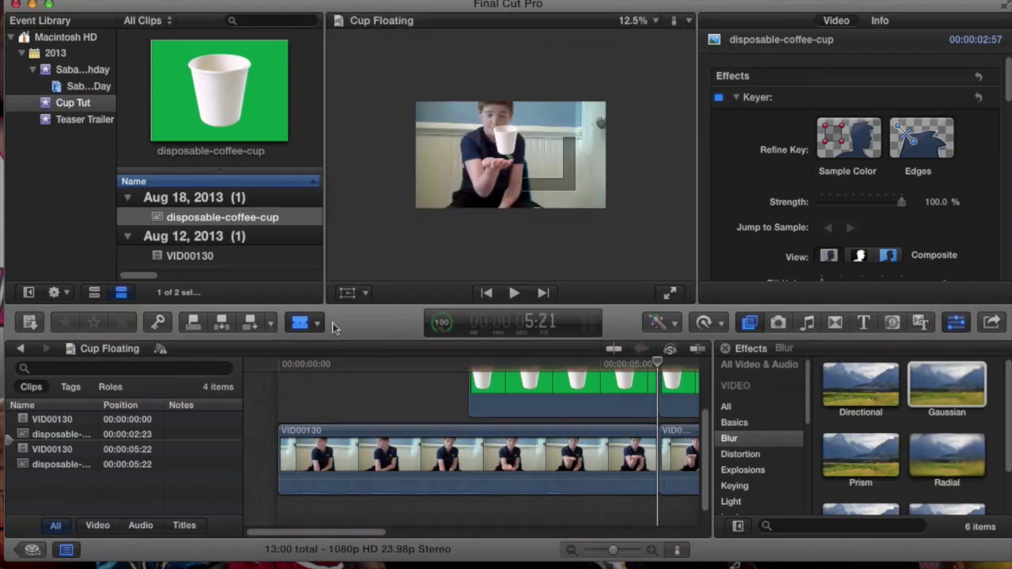
- Switch back to the Select tool and delete the cup and VID00130 segments after the cut
{"action": "left_click", "coordinate": [313, 326]}
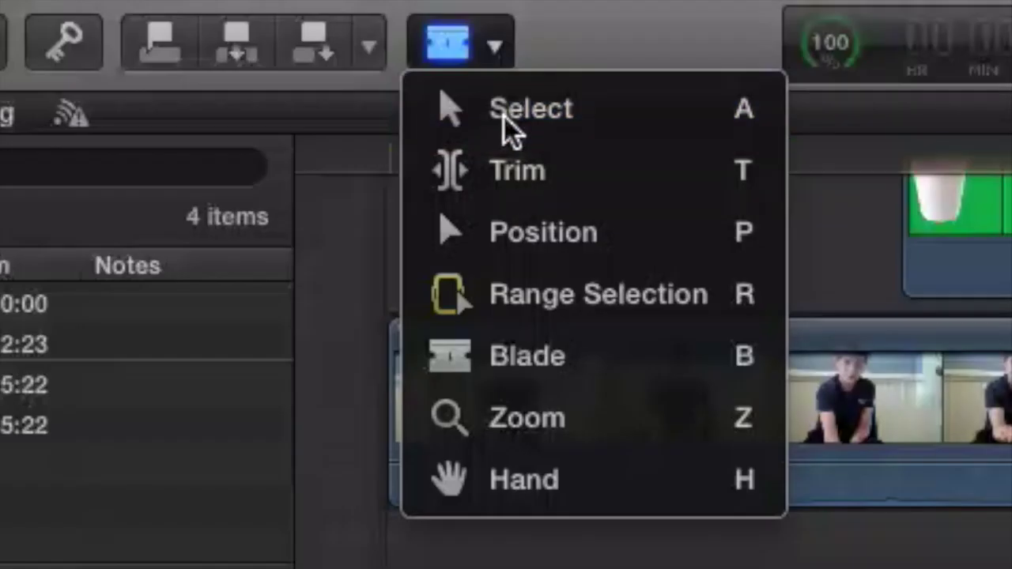
{"action": "left_click", "coordinate": [322, 348]}
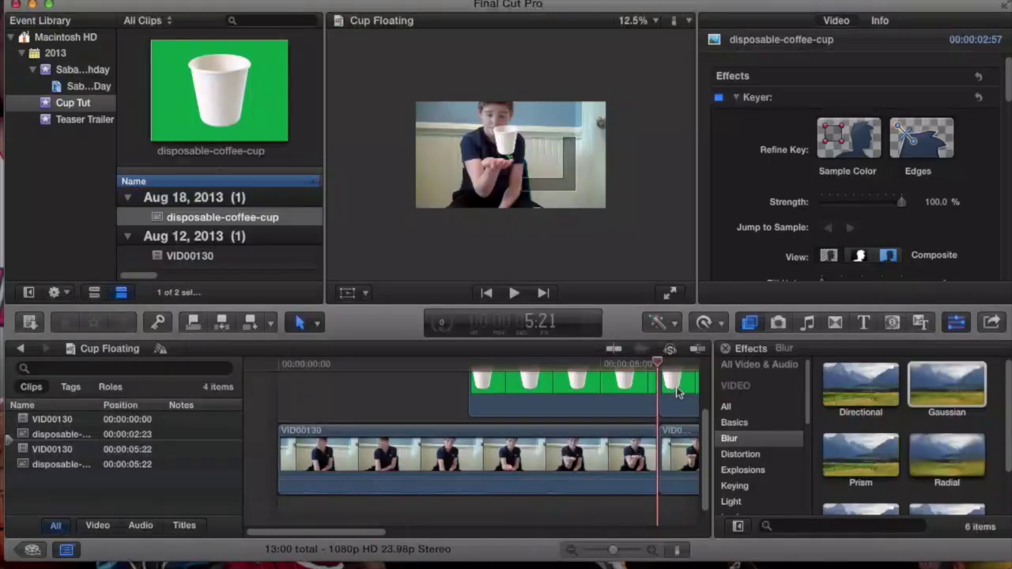
{"action": "left_click", "coordinate": [676, 391]}
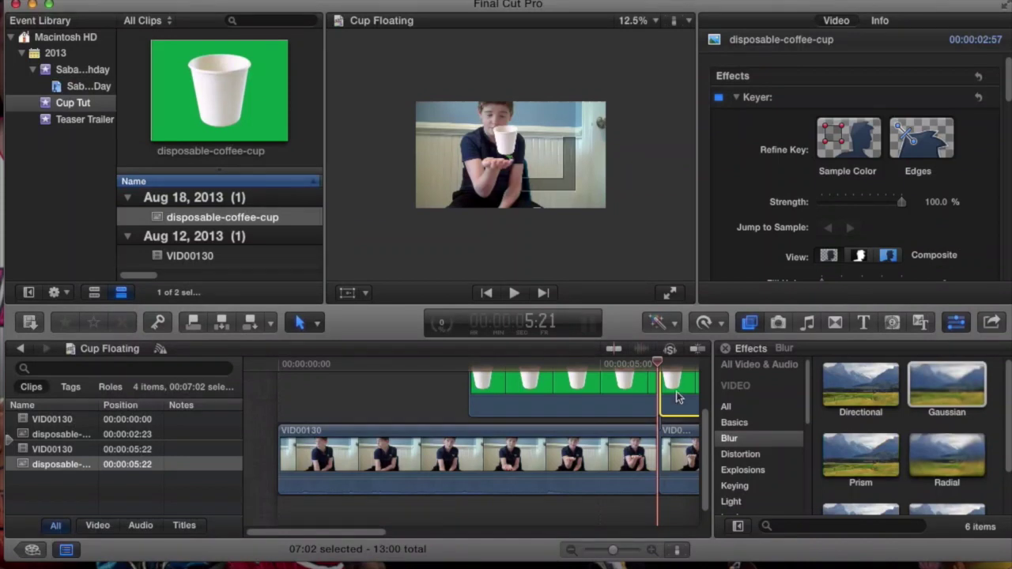
{"action": "key", "text": "Delete"}
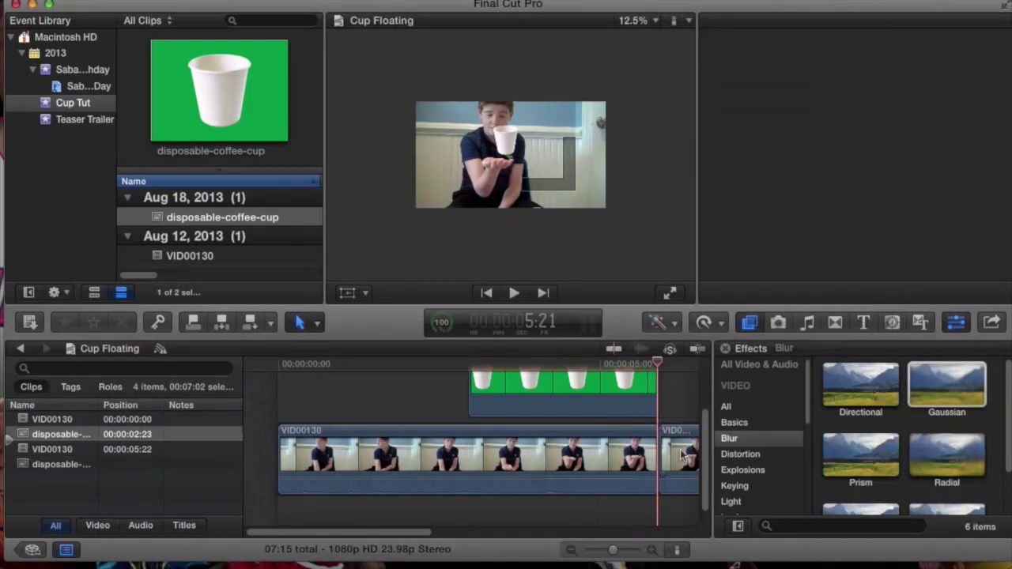
{"action": "left_click", "coordinate": [685, 456]}
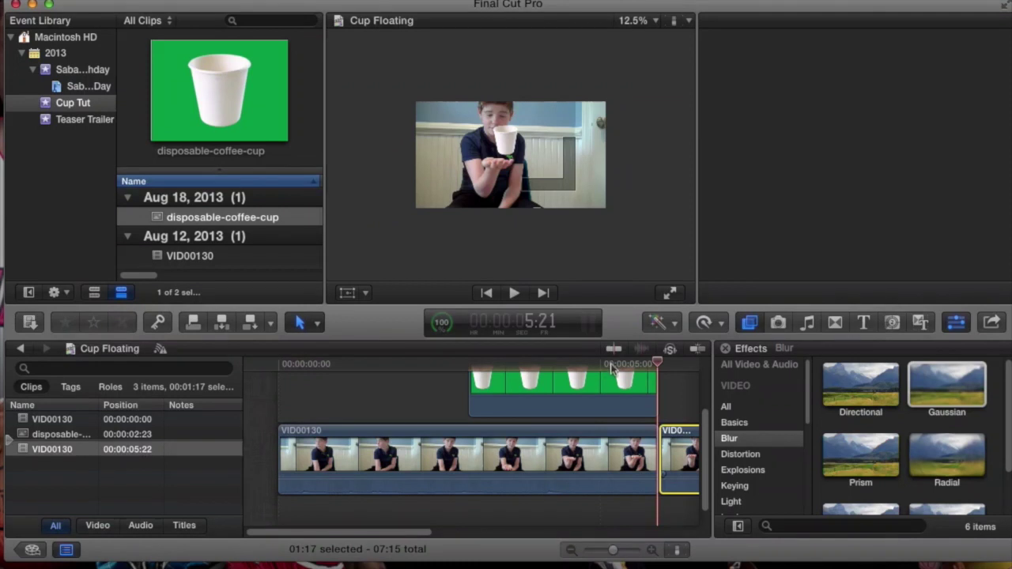
{"action": "key", "text": "Delete"}
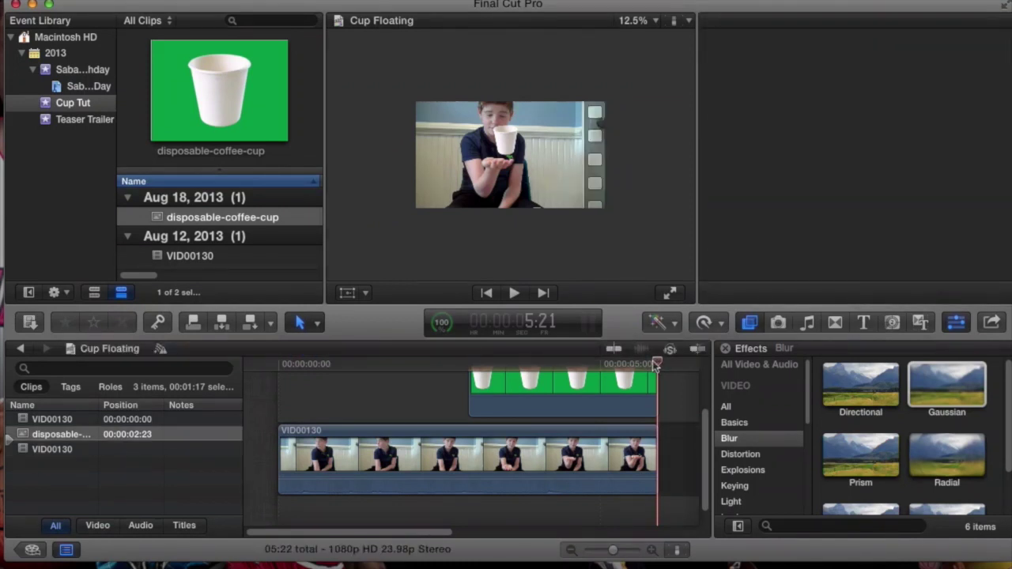
- Return to the start of the timeline and play back the trimmed floating cup sequence
{"action": "left_click_drag", "start_coordinate": [587, 368], "coordinate": [263, 366]}
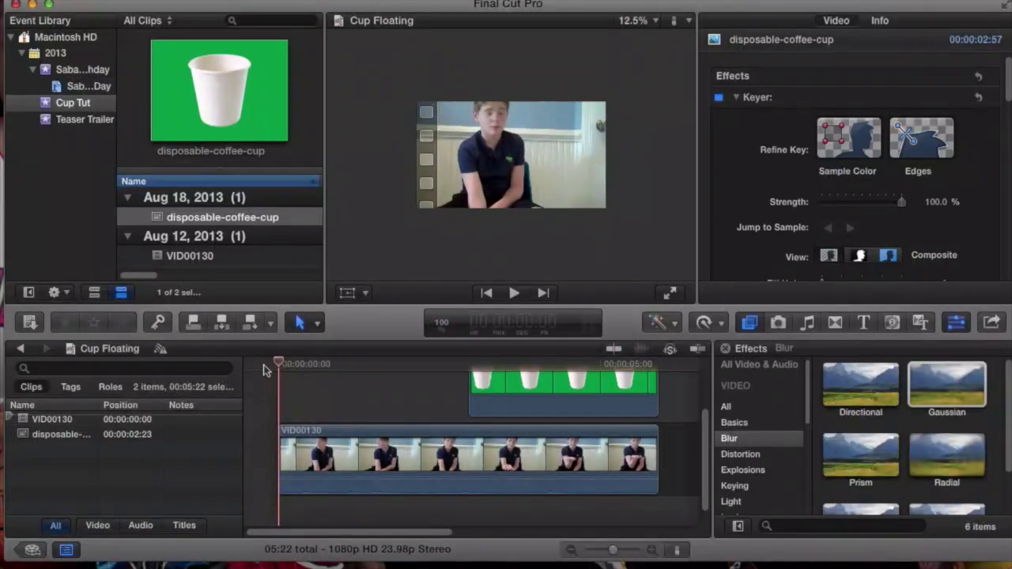
{"action": "key", "text": "space"}
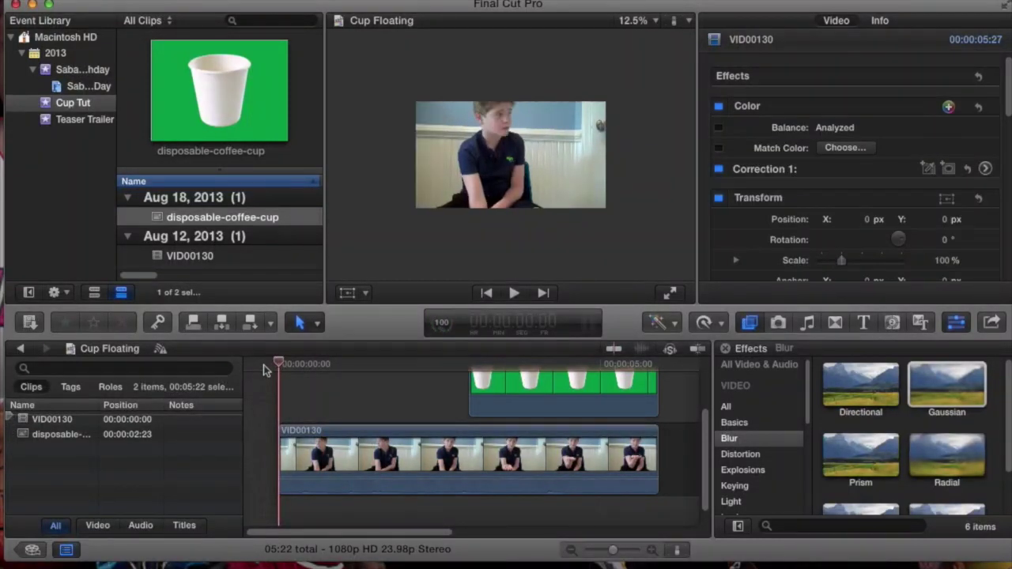